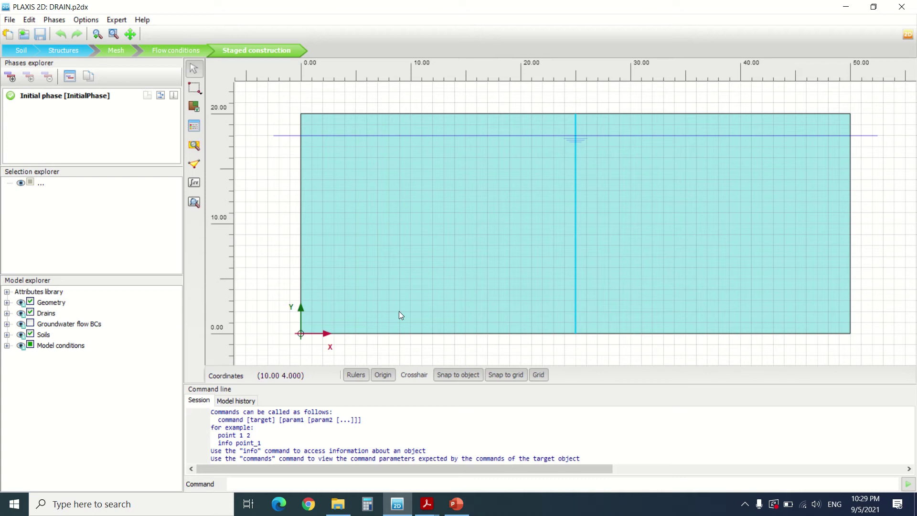
- Switch to the PLAXIS 2D reference manual in Acrobat Reader and read how section 5.10.1 describes creating a well
{"action": "mouse_move", "coordinate": [431, 510]}
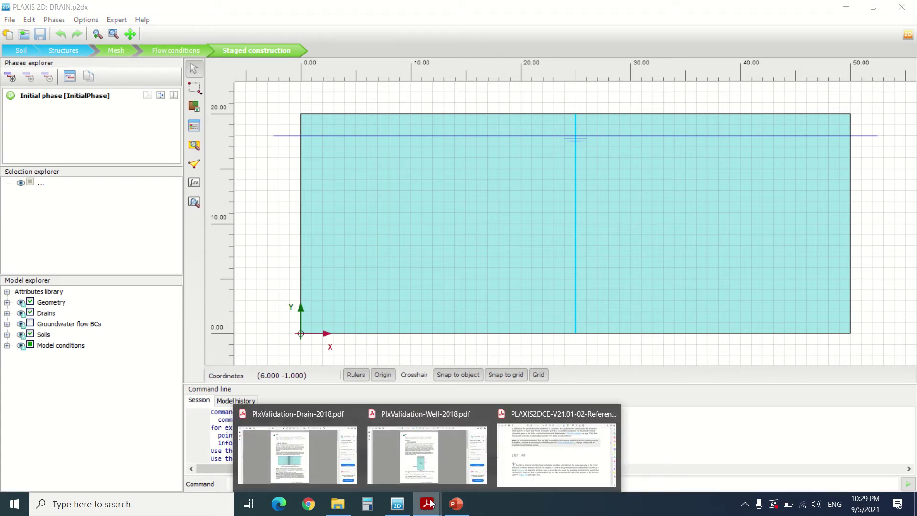
{"action": "left_click", "coordinate": [552, 446]}
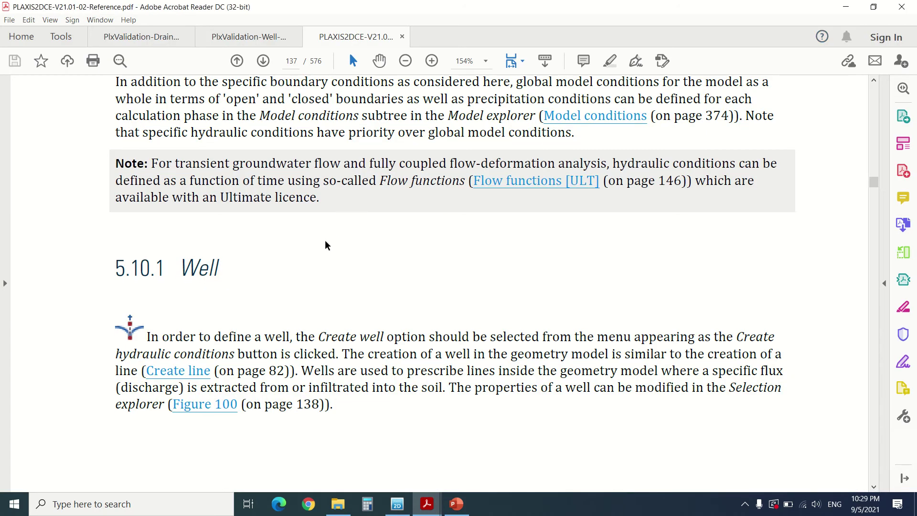
{"action": "scroll", "coordinate": [320, 243], "scroll_direction": "down", "scroll_amount": 1}
{"action": "key", "text": "alt"}
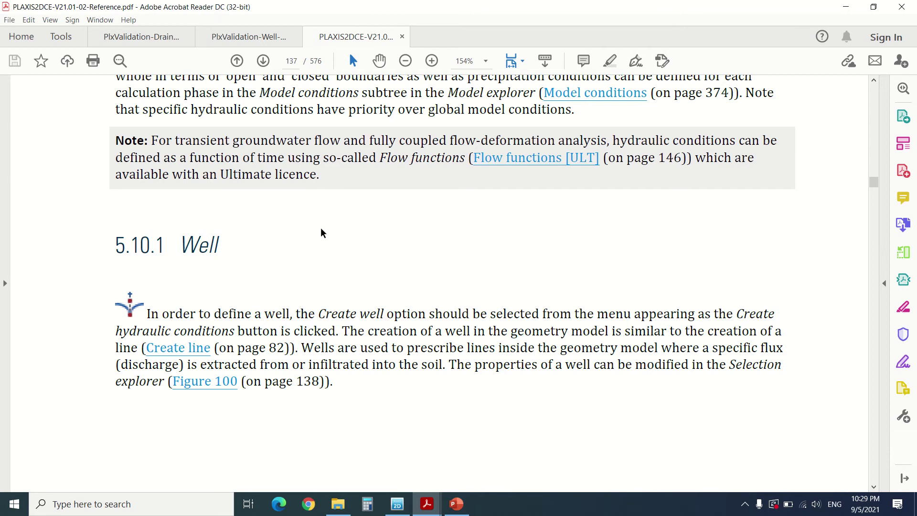
{"action": "scroll", "coordinate": [324, 237], "scroll_direction": "down", "scroll_amount": 1}
{"action": "scroll", "coordinate": [316, 224], "scroll_direction": "down", "scroll_amount": 1}
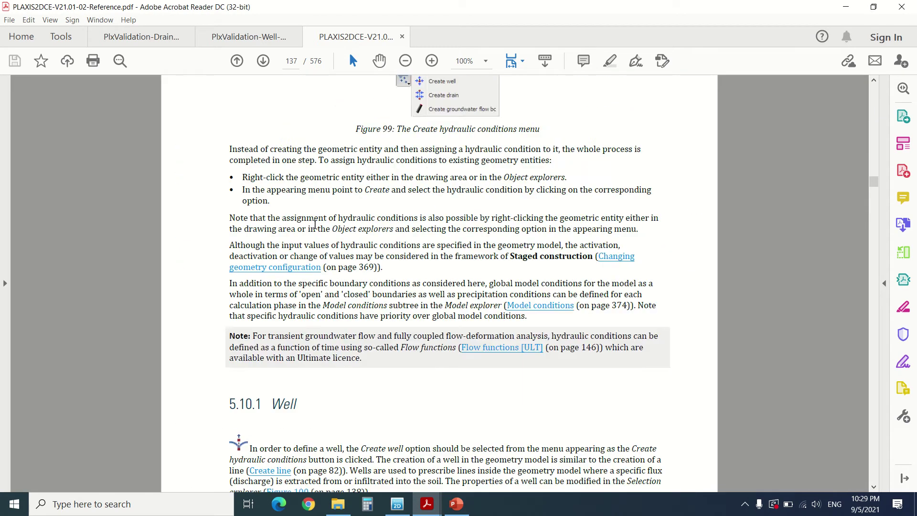
{"action": "scroll", "coordinate": [313, 225], "scroll_direction": "down", "scroll_amount": 3}
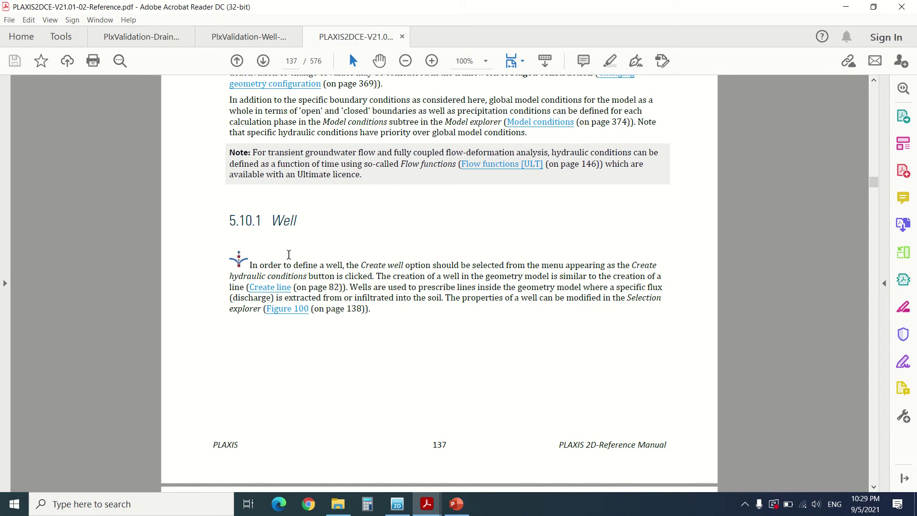
{"action": "scroll", "coordinate": [293, 266], "scroll_direction": "down", "scroll_amount": 1}
{"action": "scroll", "coordinate": [315, 234], "scroll_direction": "down", "scroll_amount": 2}
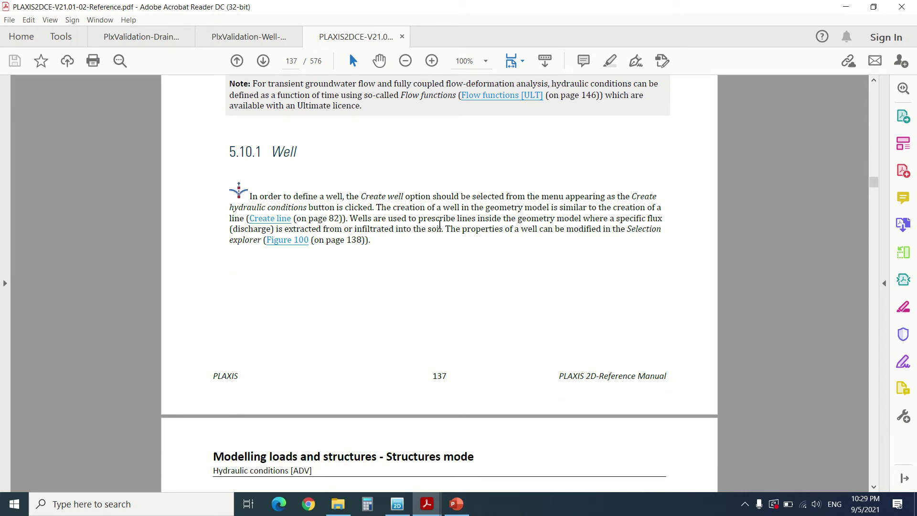
{"action": "scroll", "coordinate": [438, 225], "scroll_direction": "down", "scroll_amount": 1}
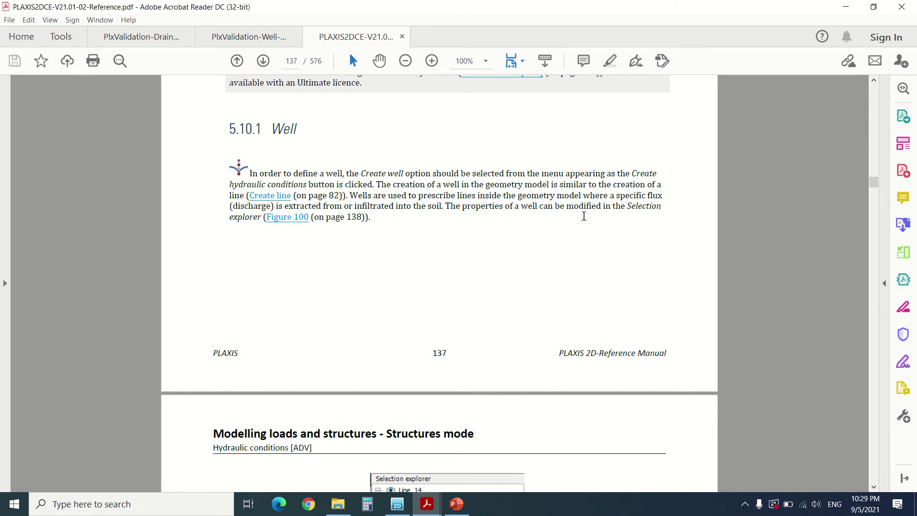
{"action": "scroll", "coordinate": [335, 247], "scroll_direction": "down", "scroll_amount": 20}
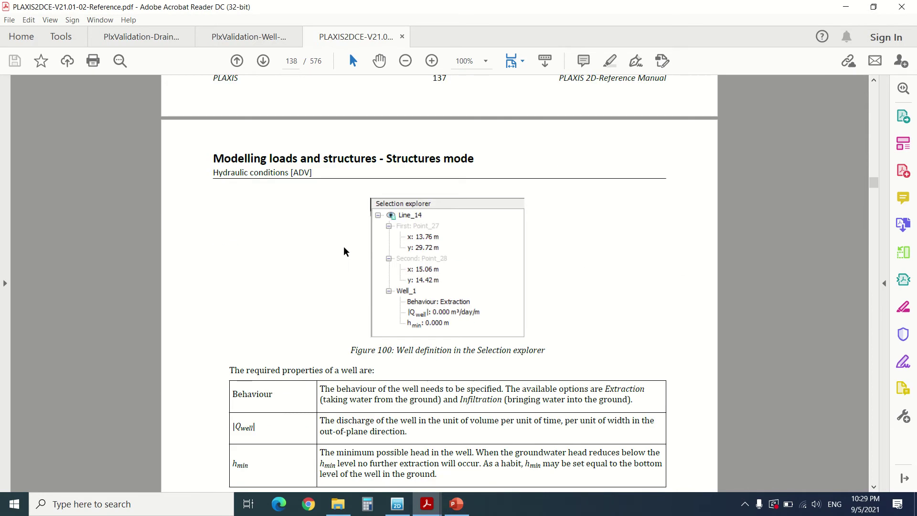
{"action": "scroll", "coordinate": [345, 247], "scroll_direction": "down", "scroll_amount": 5}
{"action": "scroll", "coordinate": [293, 247], "scroll_direction": "up", "scroll_amount": 20}
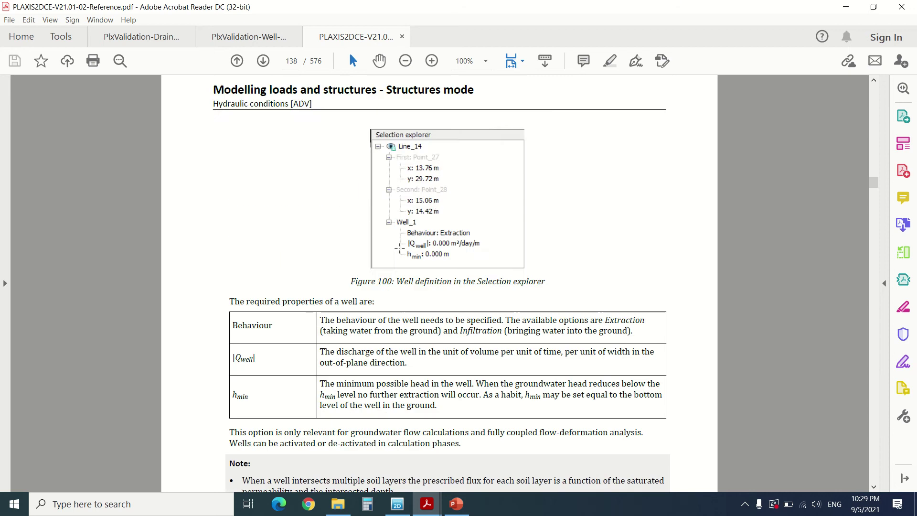
{"action": "scroll", "coordinate": [528, 326], "scroll_direction": "up", "scroll_amount": 16}
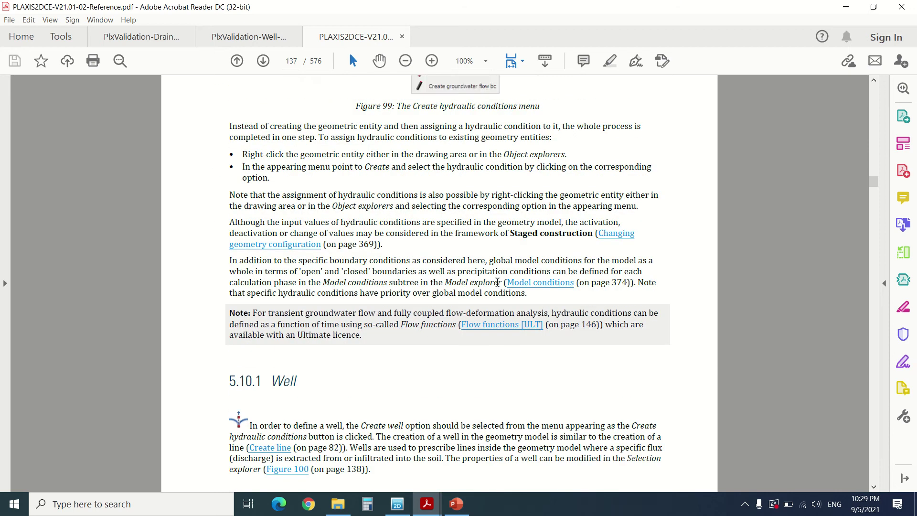
{"action": "scroll", "coordinate": [486, 272], "scroll_direction": "down", "scroll_amount": 13}
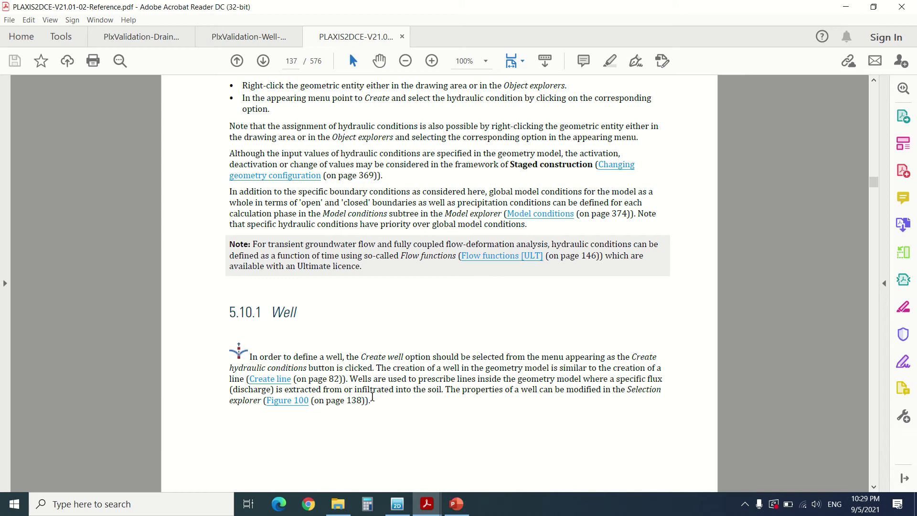
{"action": "scroll", "coordinate": [300, 388], "scroll_direction": "down", "scroll_amount": 1}
{"action": "scroll", "coordinate": [377, 364], "scroll_direction": "down", "scroll_amount": 1}
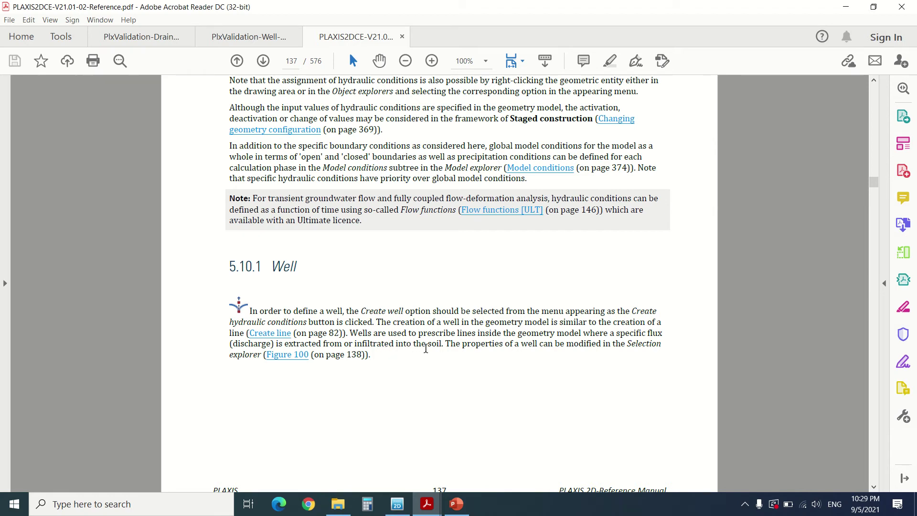
- Examine the well definition in Figure 100 and the table of required properties: behaviour, discharge and minimum head
{"action": "scroll", "coordinate": [454, 329], "scroll_direction": "down", "scroll_amount": 10}
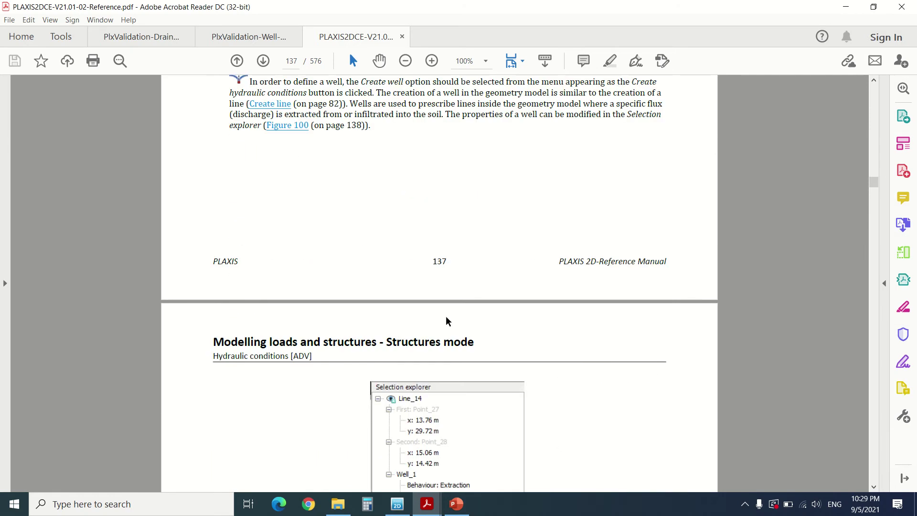
{"action": "scroll", "coordinate": [445, 312], "scroll_direction": "down", "scroll_amount": 2}
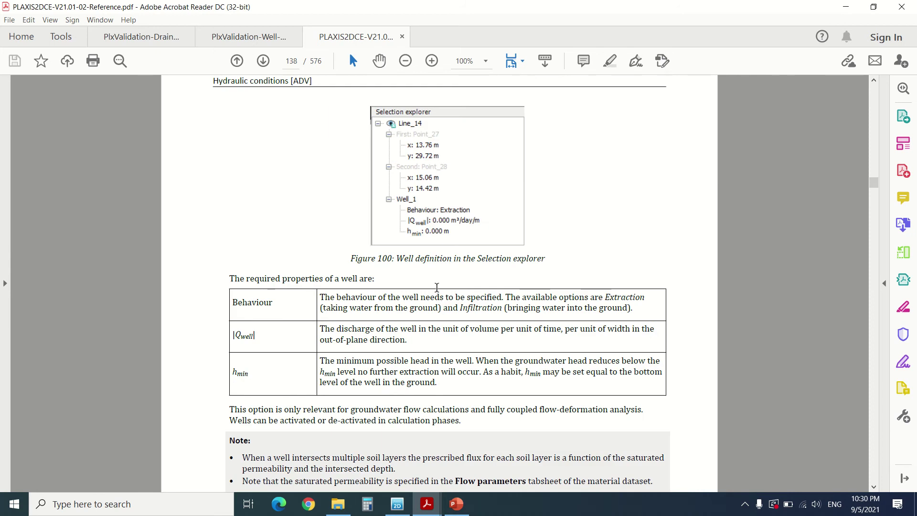
{"action": "scroll", "coordinate": [436, 287], "scroll_direction": "down", "scroll_amount": 2}
{"action": "scroll", "coordinate": [436, 287], "scroll_direction": "up", "scroll_amount": 1}
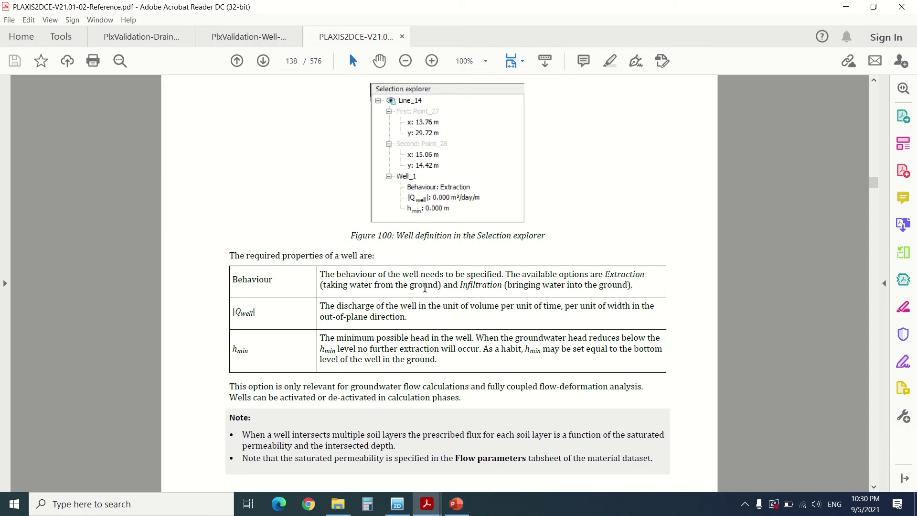
{"action": "scroll", "coordinate": [423, 287], "scroll_direction": "down", "scroll_amount": 3}
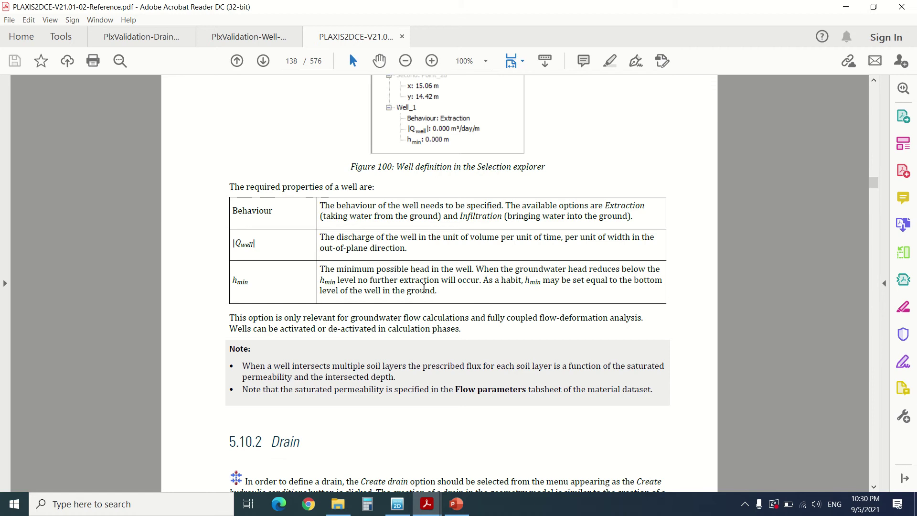
{"action": "left_click", "coordinate": [399, 502]}
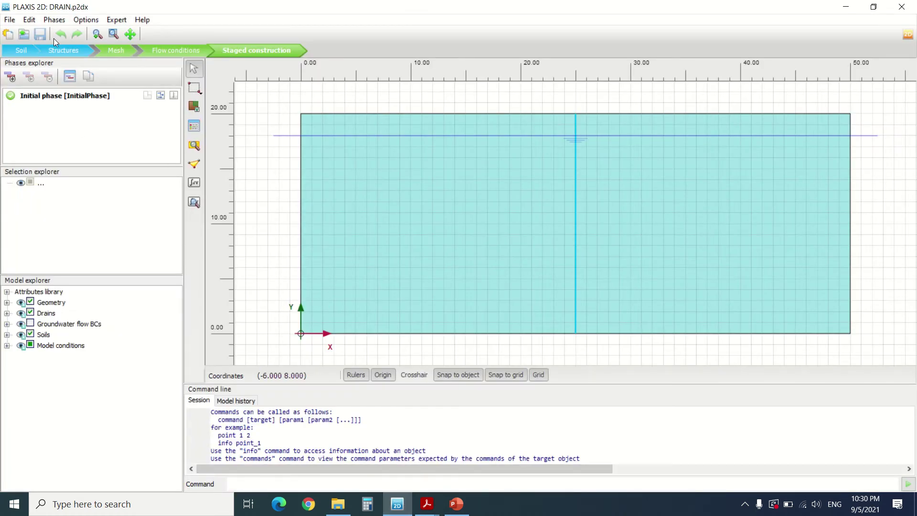
{"action": "left_click", "coordinate": [11, 19]}
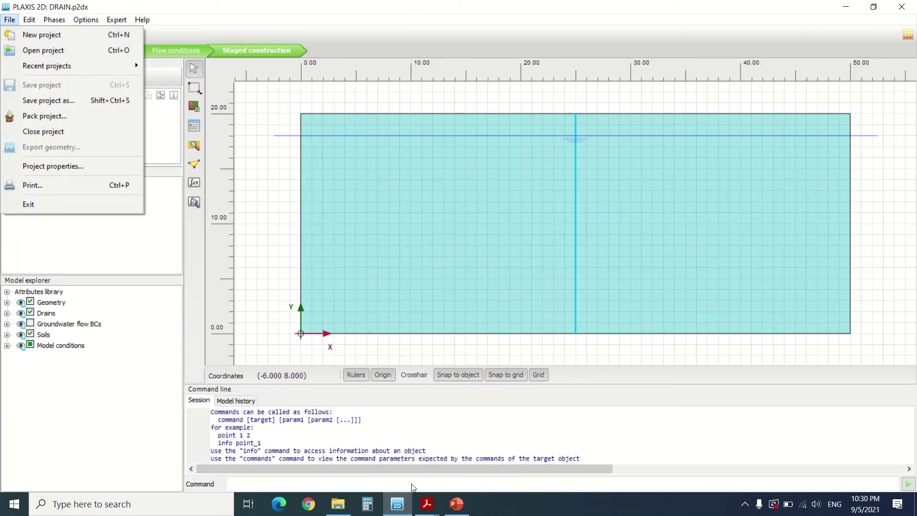
{"action": "mouse_move", "coordinate": [426, 503]}
{"action": "left_click", "coordinate": [502, 466]}
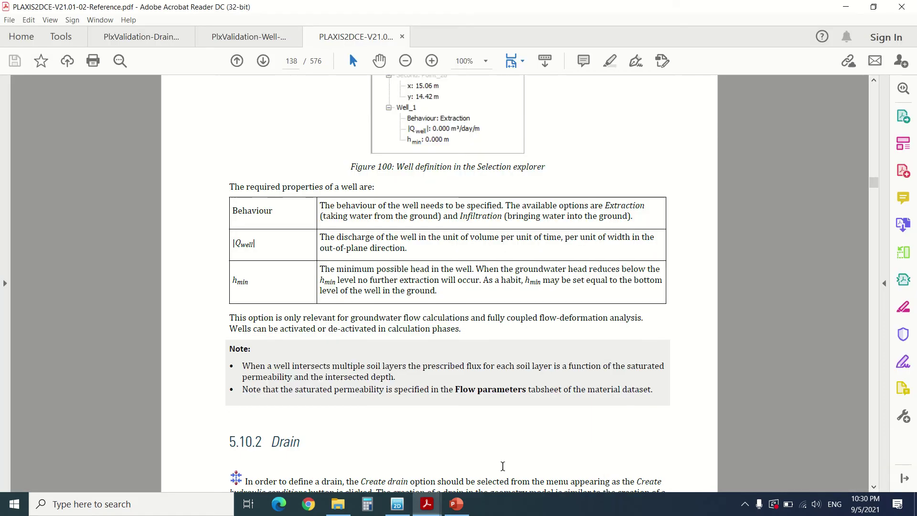
- Read section 5.10.2 of the manual on defining a drain, including the Normal and Vacuum behaviour options
{"action": "scroll", "coordinate": [378, 317], "scroll_direction": "down", "scroll_amount": 3}
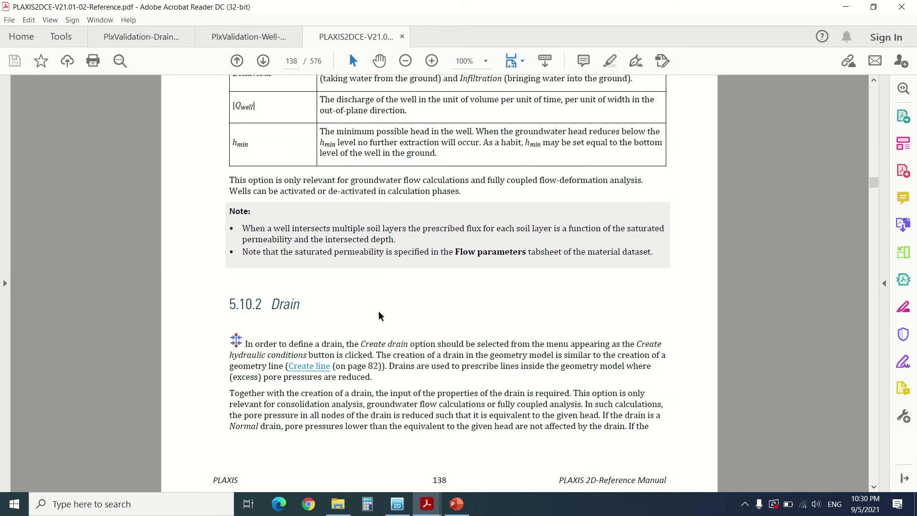
{"action": "scroll", "coordinate": [382, 313], "scroll_direction": "down", "scroll_amount": 1}
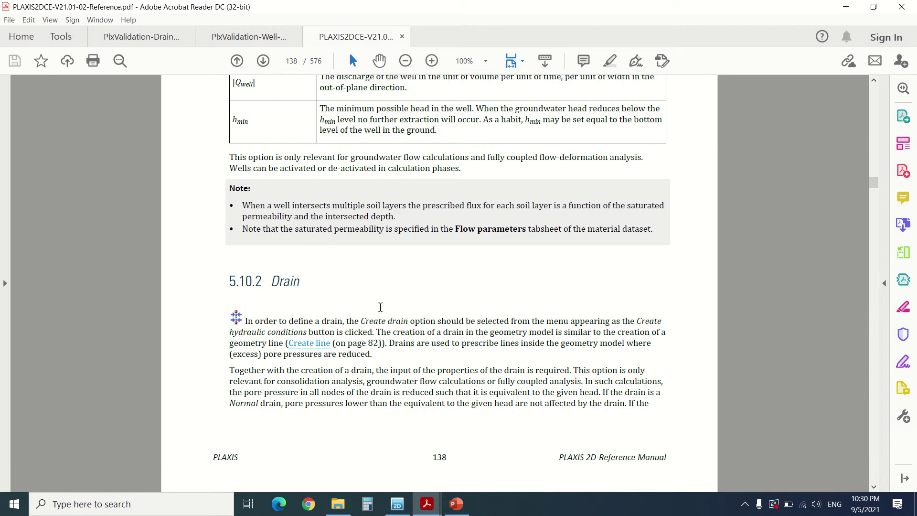
{"action": "scroll", "coordinate": [383, 307], "scroll_direction": "down", "scroll_amount": 1}
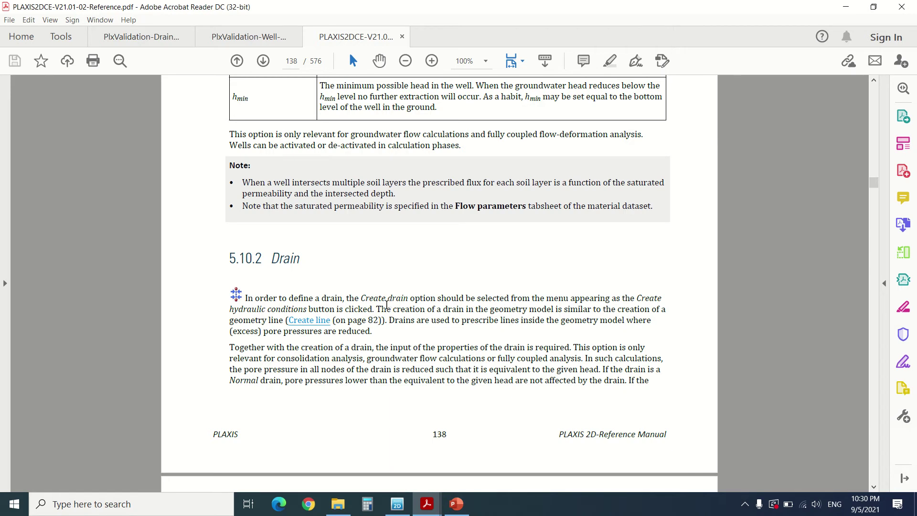
{"action": "scroll", "coordinate": [386, 306], "scroll_direction": "down", "scroll_amount": 1}
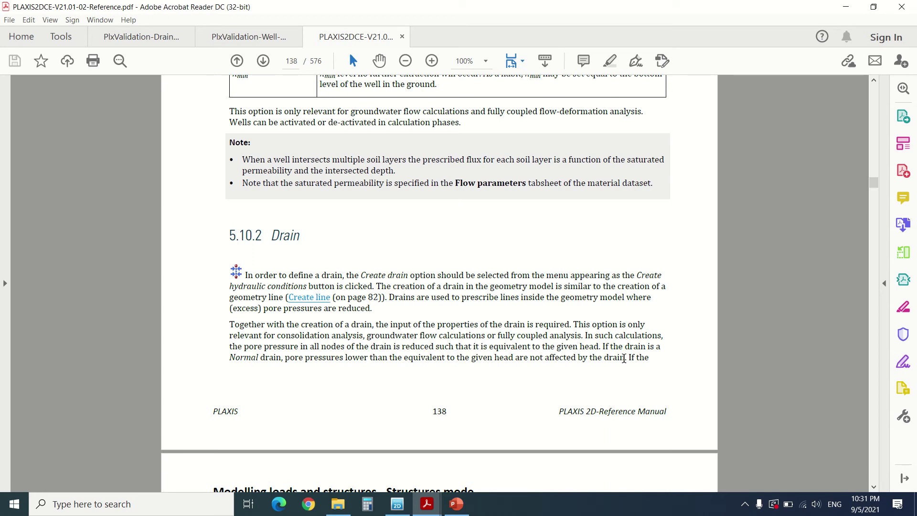
{"action": "scroll", "coordinate": [623, 358], "scroll_direction": "down", "scroll_amount": 5}
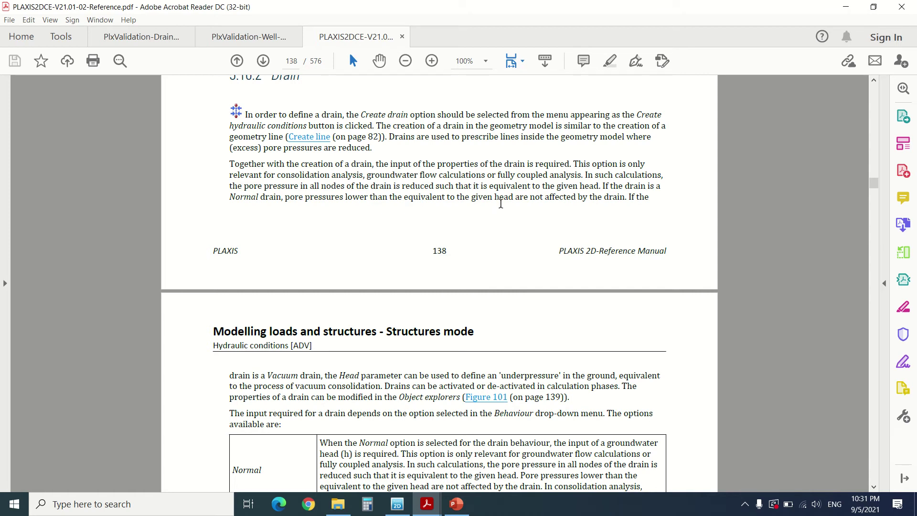
{"action": "scroll", "coordinate": [334, 359], "scroll_direction": "down", "scroll_amount": 1}
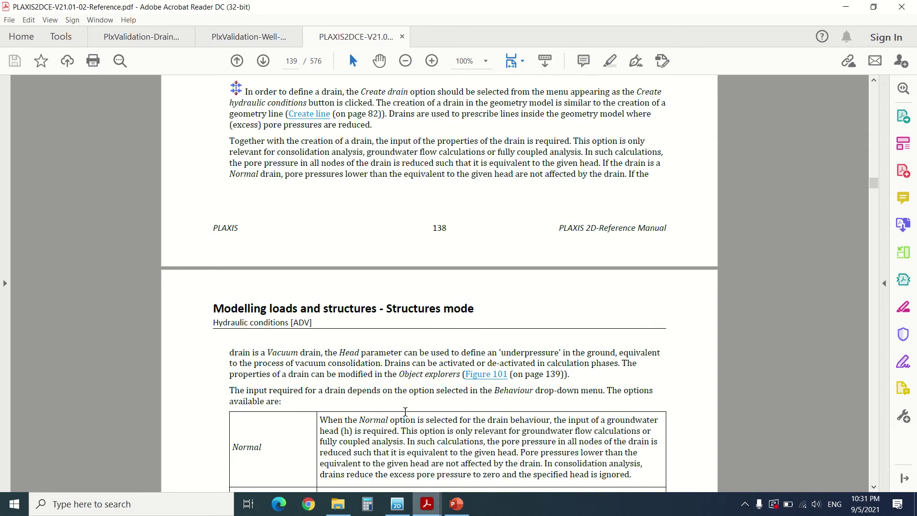
- Close the reference manual, switch back to PLAXIS 2D and bring the drain model into Structures mode
{"action": "left_click", "coordinate": [402, 36]}
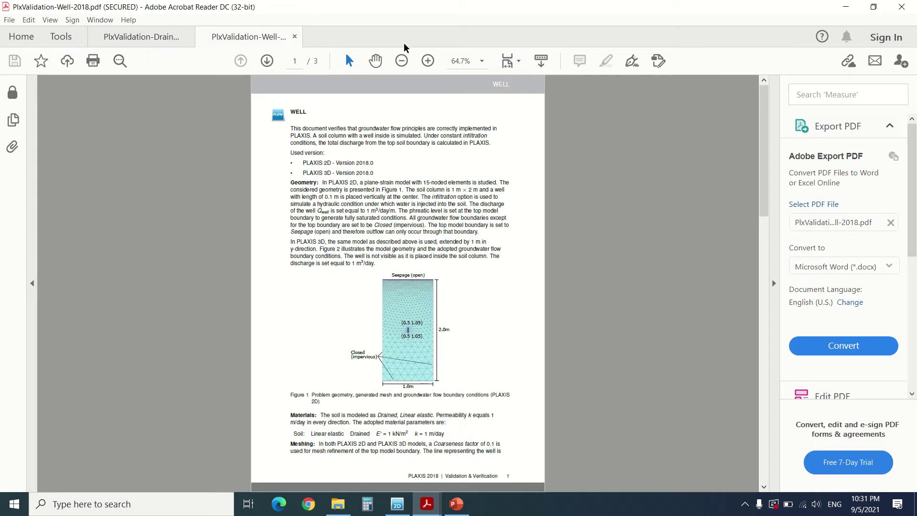
{"action": "left_click", "coordinate": [400, 503]}
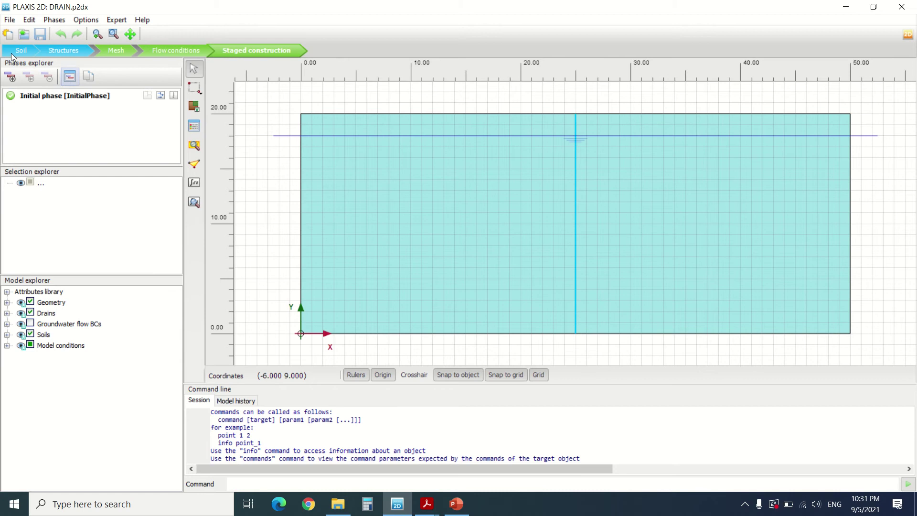
{"action": "left_click", "coordinate": [71, 52]}
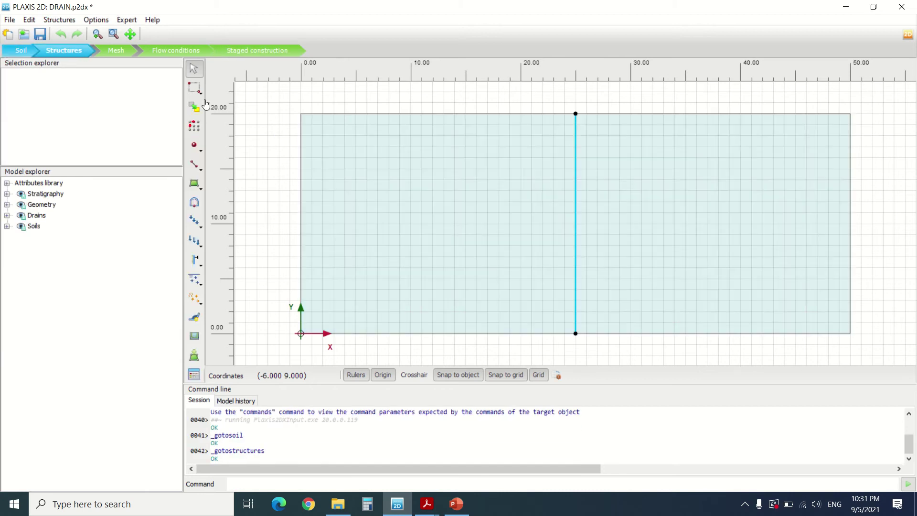
{"action": "left_click", "coordinate": [577, 194]}
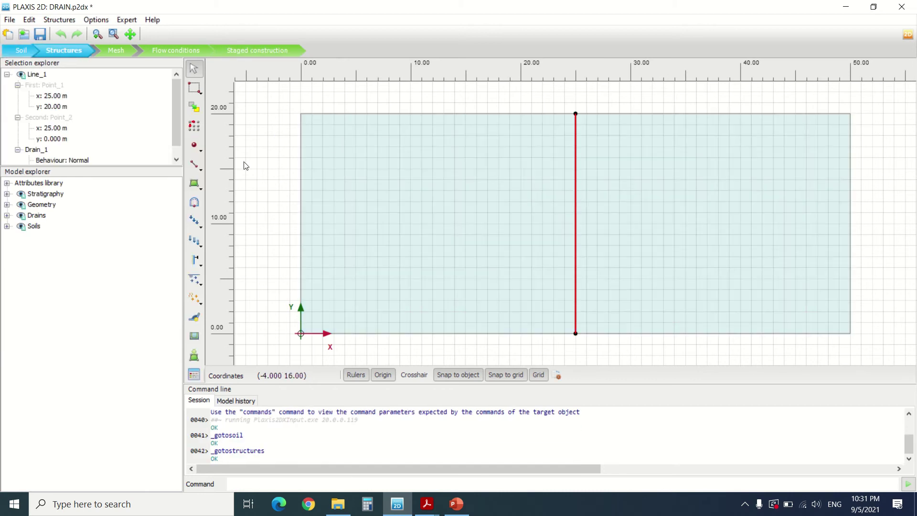
{"action": "left_click", "coordinate": [192, 170]}
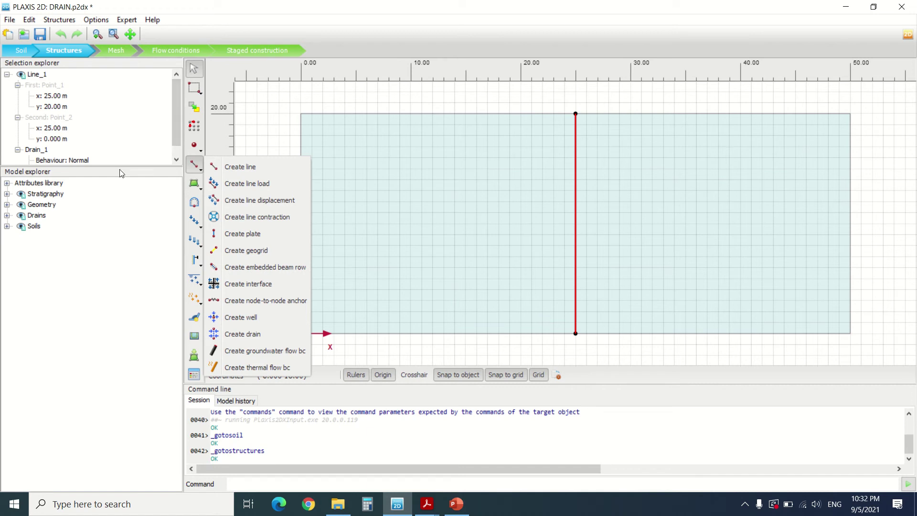
{"action": "left_click", "coordinate": [135, 231]}
{"action": "left_click", "coordinate": [193, 145]}
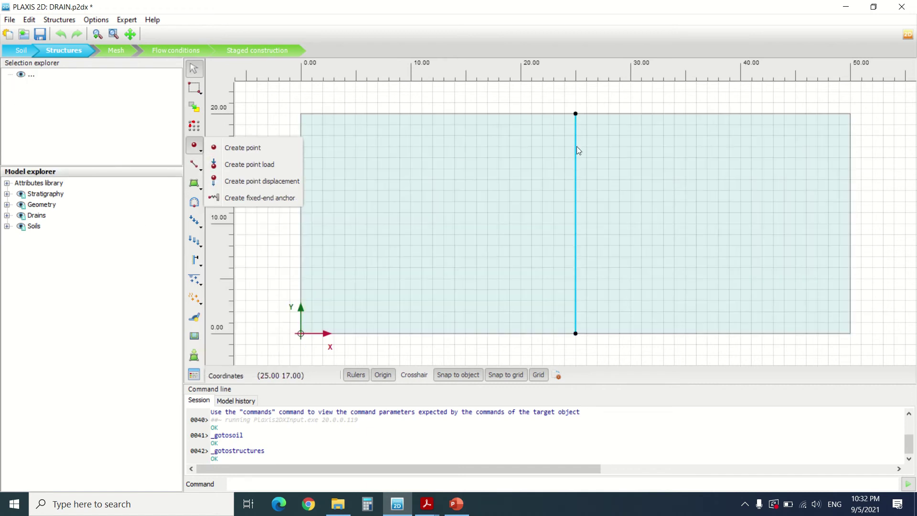
{"action": "left_click", "coordinate": [229, 147]}
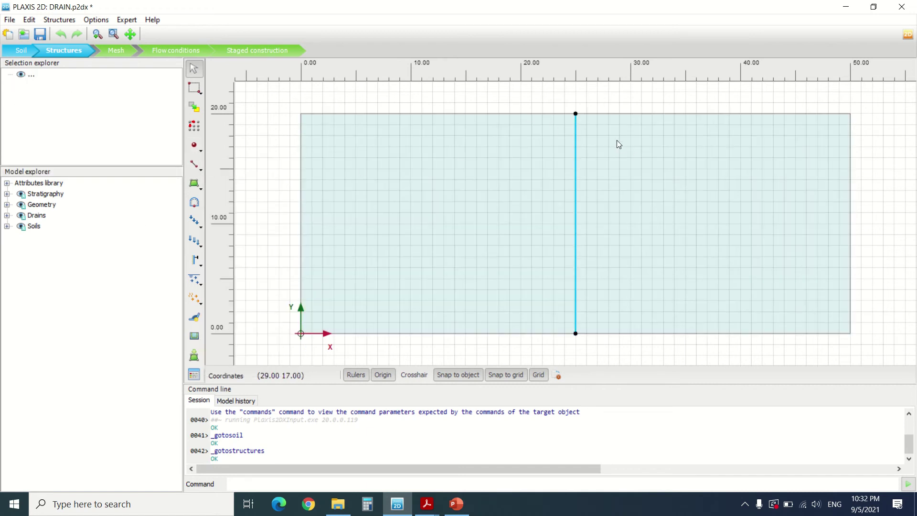
- Set the behaviour of the vertical drain in the middle of the model to Vacuum
{"action": "left_click", "coordinate": [576, 146]}
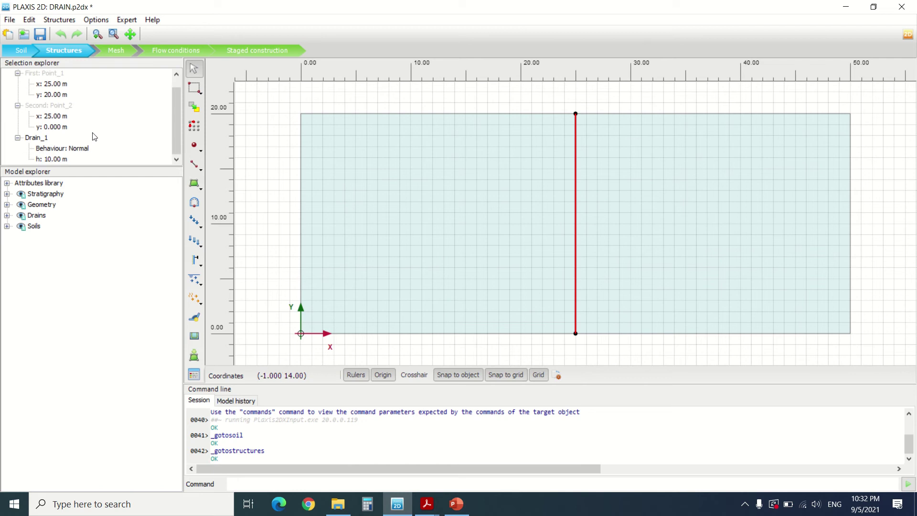
{"action": "left_click", "coordinate": [85, 148]}
{"action": "left_click", "coordinate": [87, 148]}
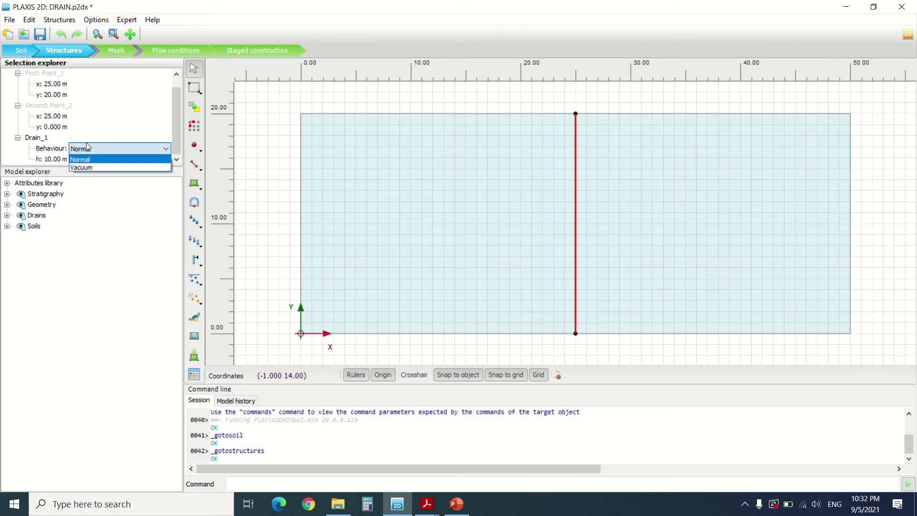
{"action": "left_click", "coordinate": [113, 166]}
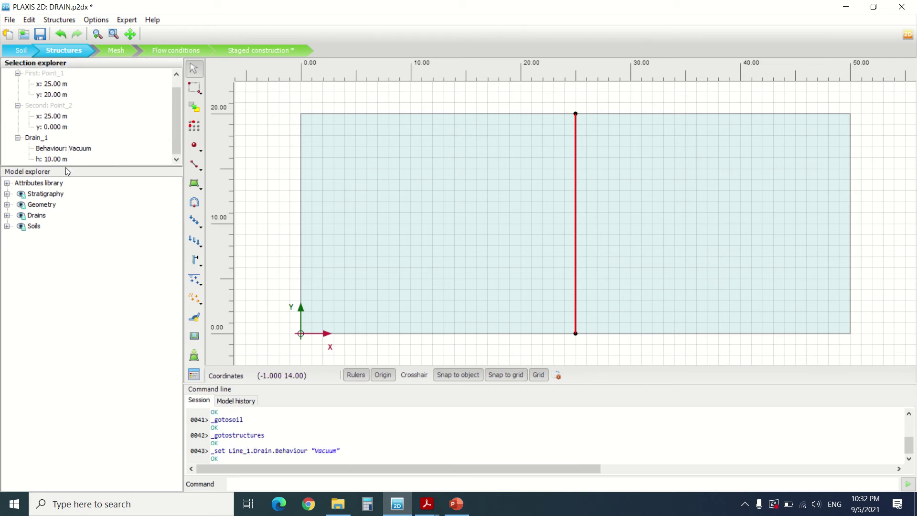
- Set the behaviour of the vertical drain in the middle of the model to Normal and clear the selection
{"action": "left_click", "coordinate": [91, 149]}
{"action": "left_click", "coordinate": [92, 149]}
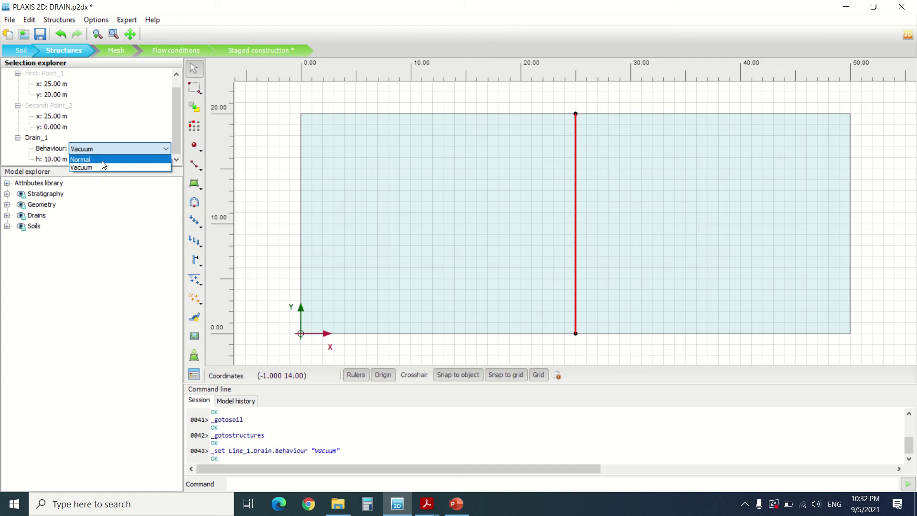
{"action": "left_click", "coordinate": [76, 158]}
{"action": "left_click", "coordinate": [58, 160]}
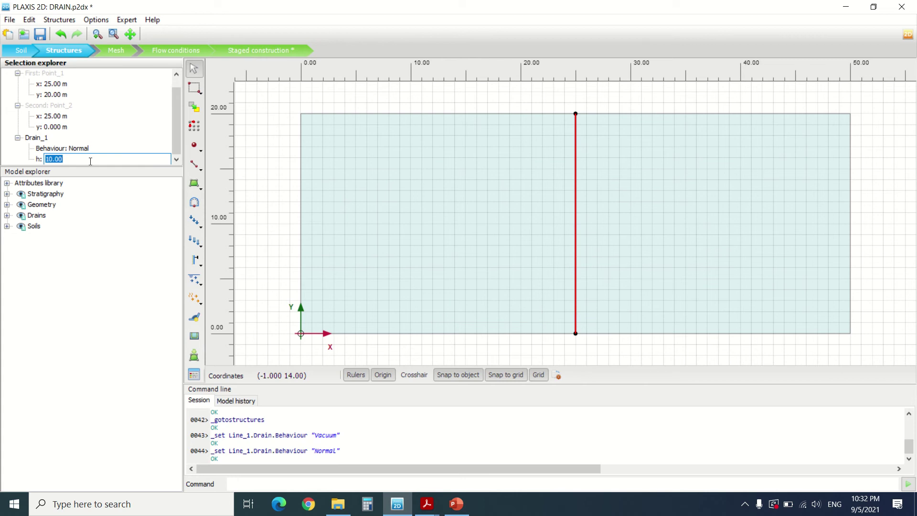
{"action": "left_click", "coordinate": [107, 197]}
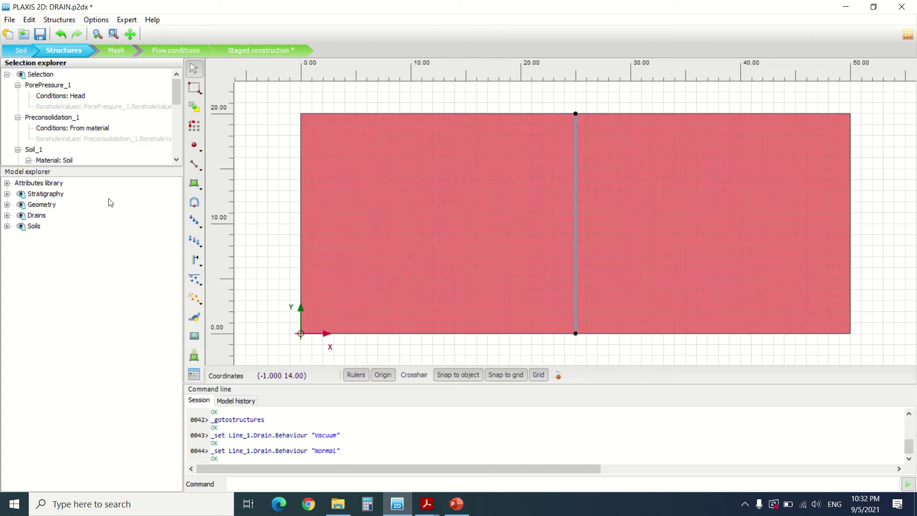
{"action": "left_click", "coordinate": [282, 96]}
- Go to Staged construction, open the calculation results of the initial phase in PLAXIS 2D Output and dismiss the news feed
{"action": "left_click", "coordinate": [234, 51]}
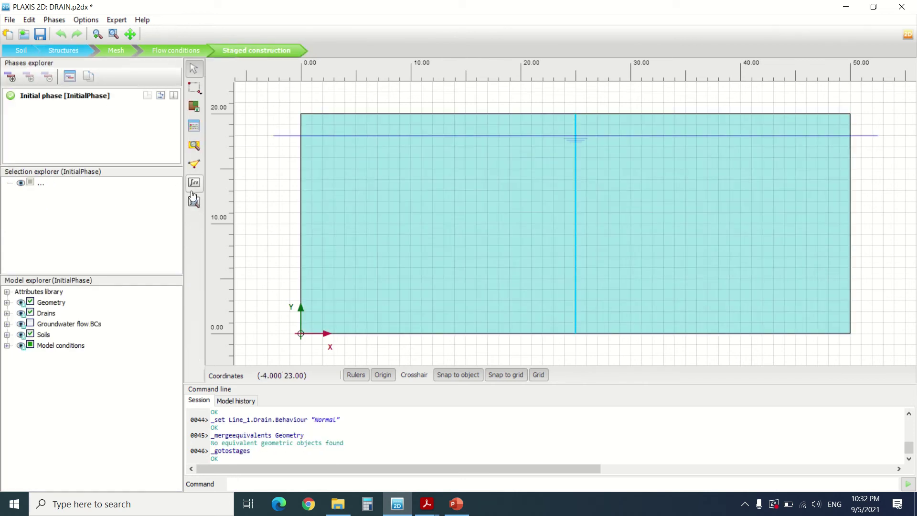
{"action": "left_click", "coordinate": [125, 51]}
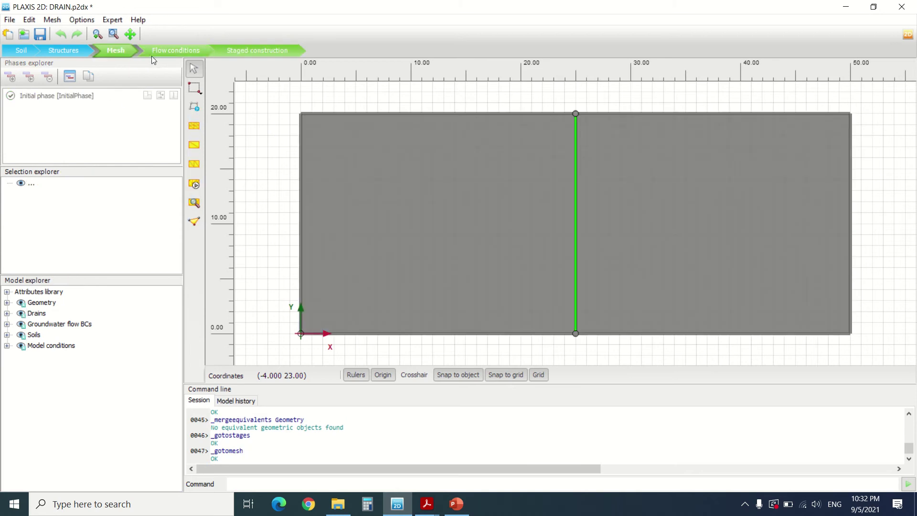
{"action": "left_click", "coordinate": [162, 52]}
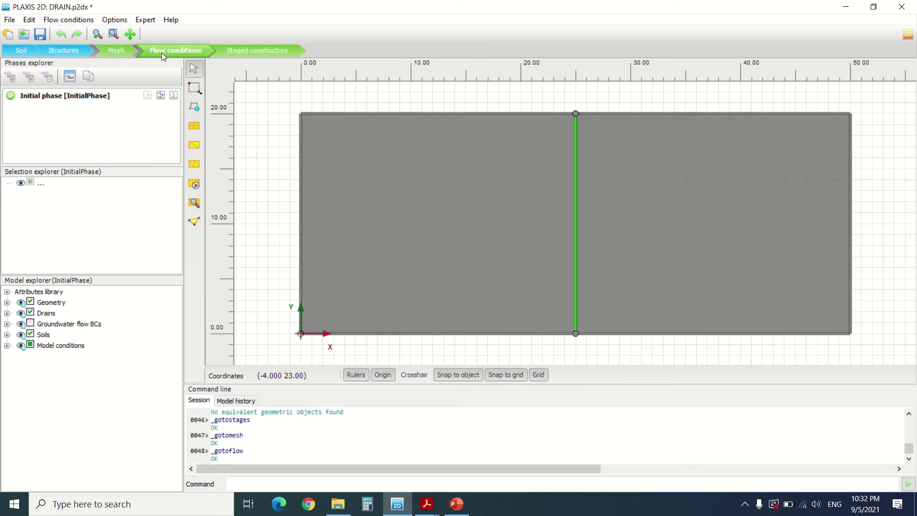
{"action": "left_click", "coordinate": [251, 54]}
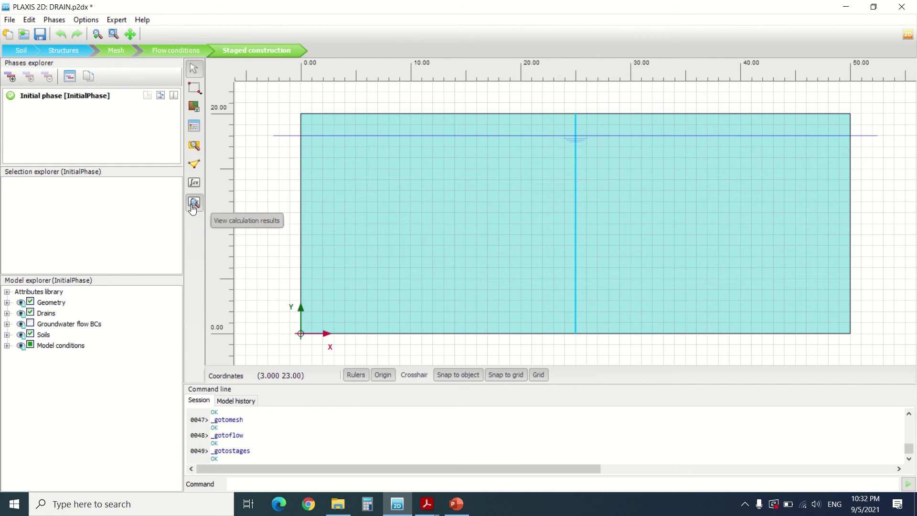
{"action": "left_click", "coordinate": [193, 206]}
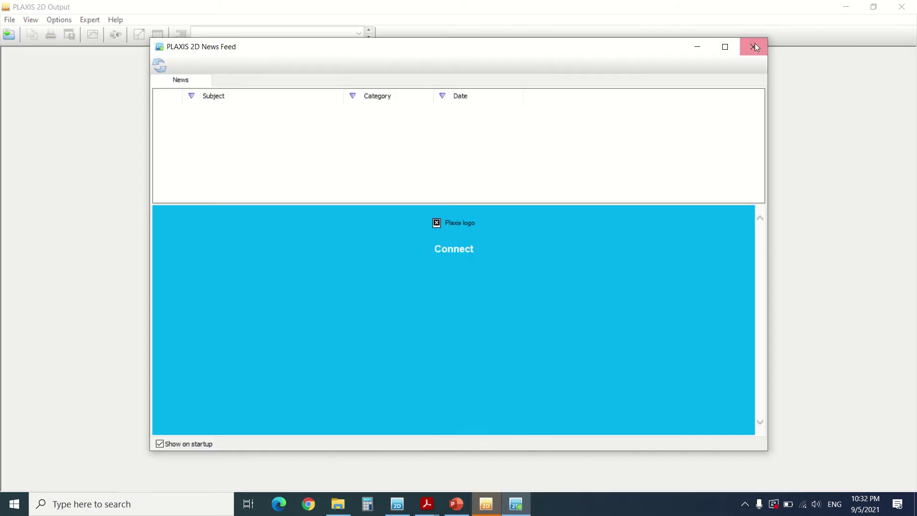
{"action": "left_click", "coordinate": [754, 46]}
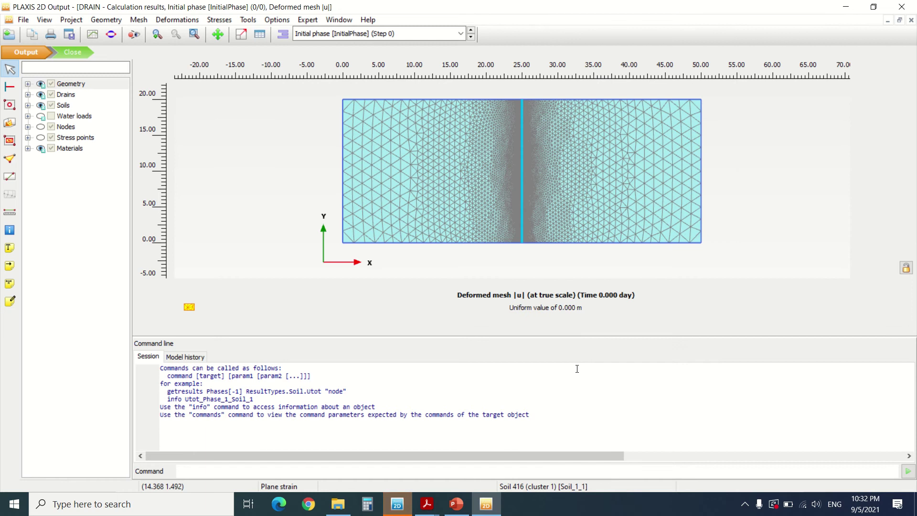
- Enlarge the results view and display the groundwater flow |q| plot, examining the flow around the middle of the drain
{"action": "left_click_drag", "start_coordinate": [566, 338], "coordinate": [567, 434]}
{"action": "left_click", "coordinate": [223, 19]}
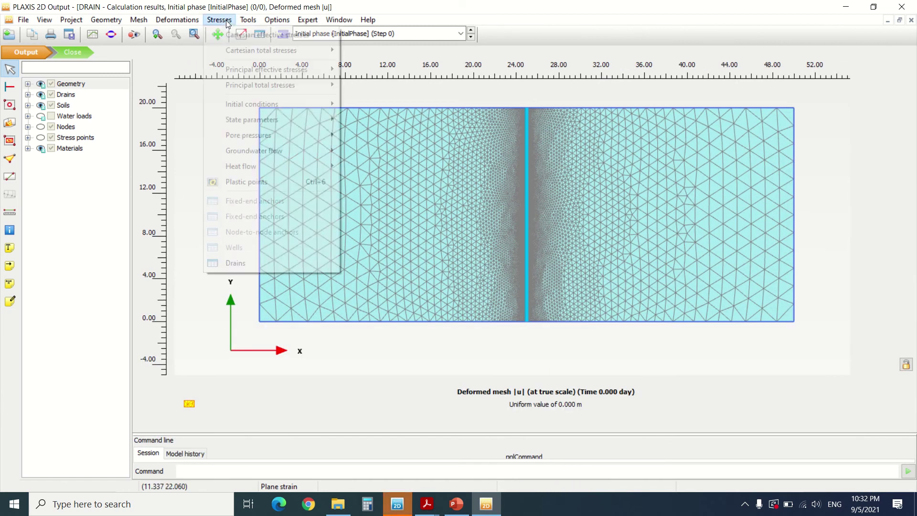
{"action": "left_click", "coordinate": [349, 151]}
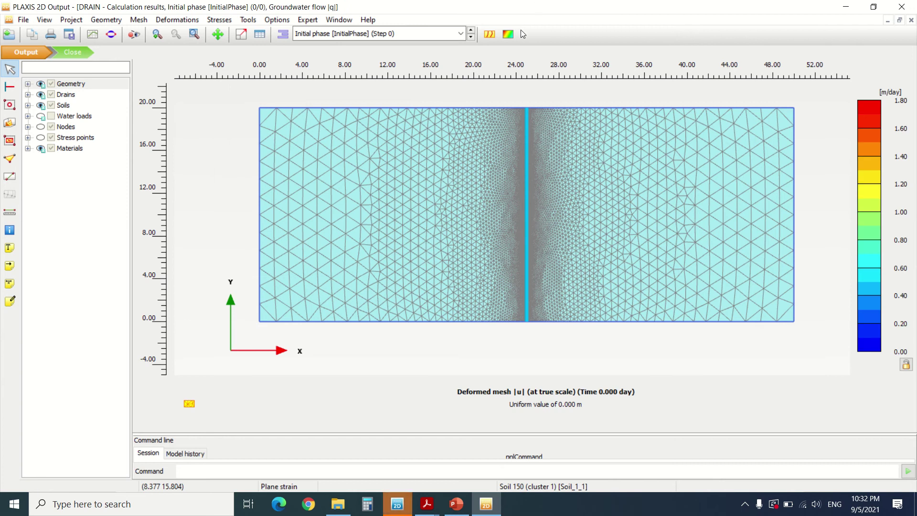
{"action": "scroll", "coordinate": [549, 195], "scroll_direction": "up", "scroll_amount": 3}
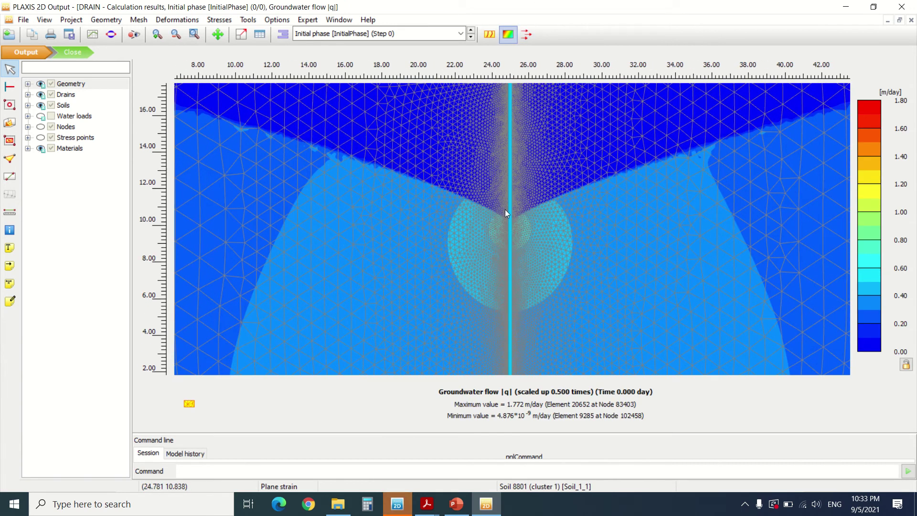
{"action": "scroll", "coordinate": [506, 210], "scroll_direction": "up", "scroll_amount": 4}
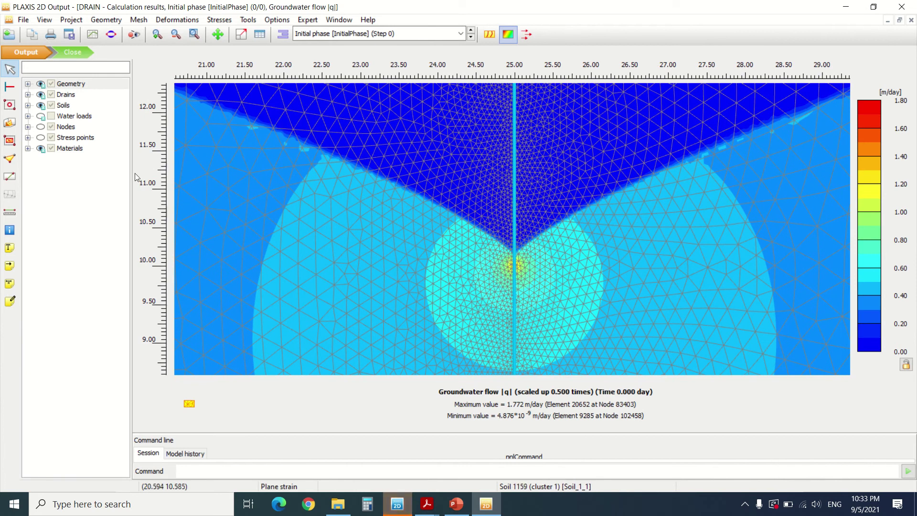
- Switch back to the PLAXIS 2D model in Structures mode and check the vertical drain's behaviour and head
{"action": "left_click", "coordinate": [397, 503]}
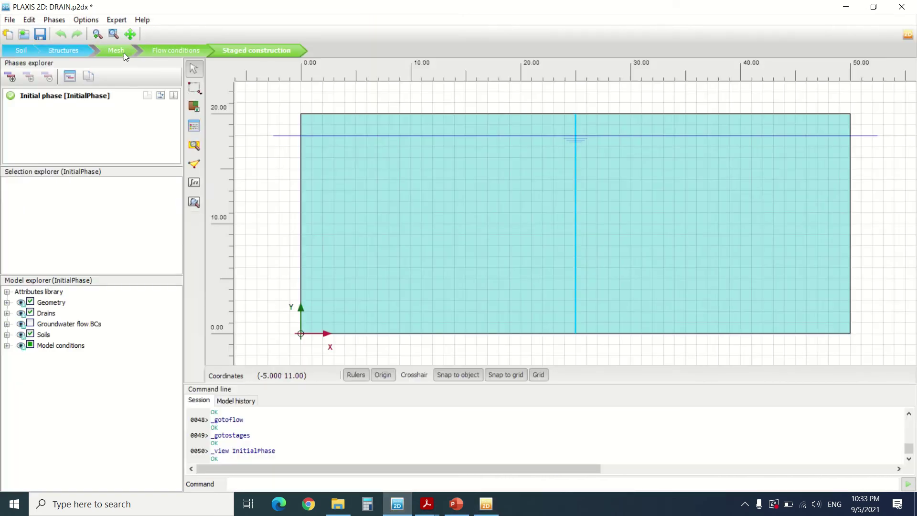
{"action": "left_click", "coordinate": [76, 51]}
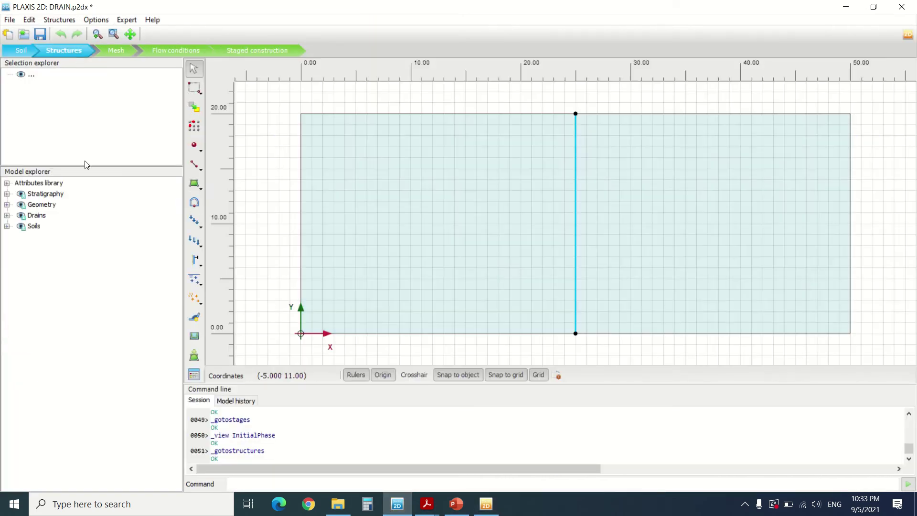
{"action": "left_click", "coordinate": [577, 203]}
{"action": "scroll", "coordinate": [84, 145], "scroll_direction": "down", "scroll_amount": 1}
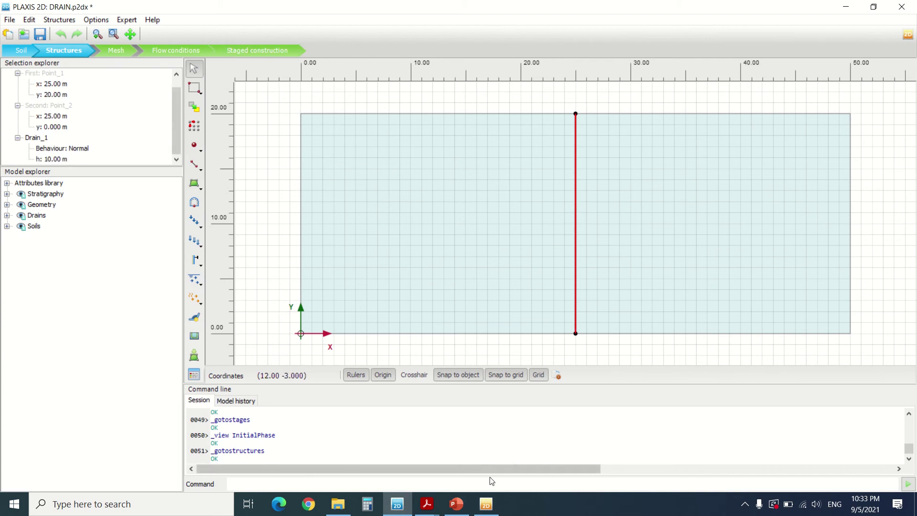
- Return to PLAXIS 2D Output and examine the groundwater flow plot over the whole model
{"action": "left_click", "coordinate": [485, 504]}
{"action": "scroll", "coordinate": [406, 184], "scroll_direction": "down", "scroll_amount": 6}
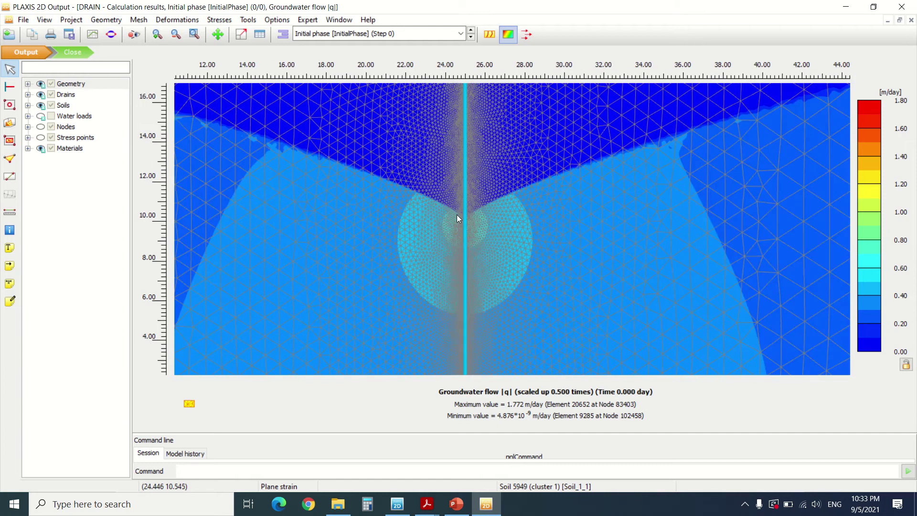
{"action": "scroll", "coordinate": [456, 214], "scroll_direction": "down", "scroll_amount": 3}
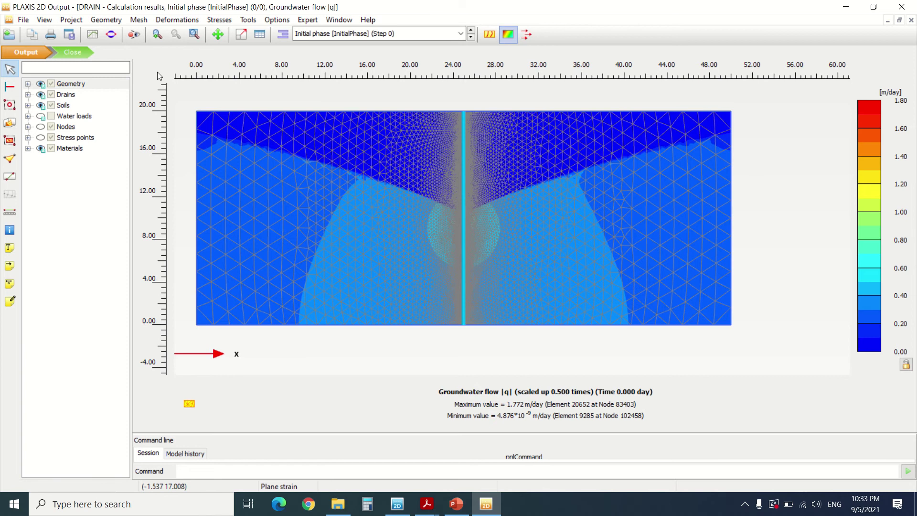
- Check the global water level in the model's Flow conditions and compare it with the flow plot near the drain in Output
{"action": "left_click", "coordinate": [397, 504]}
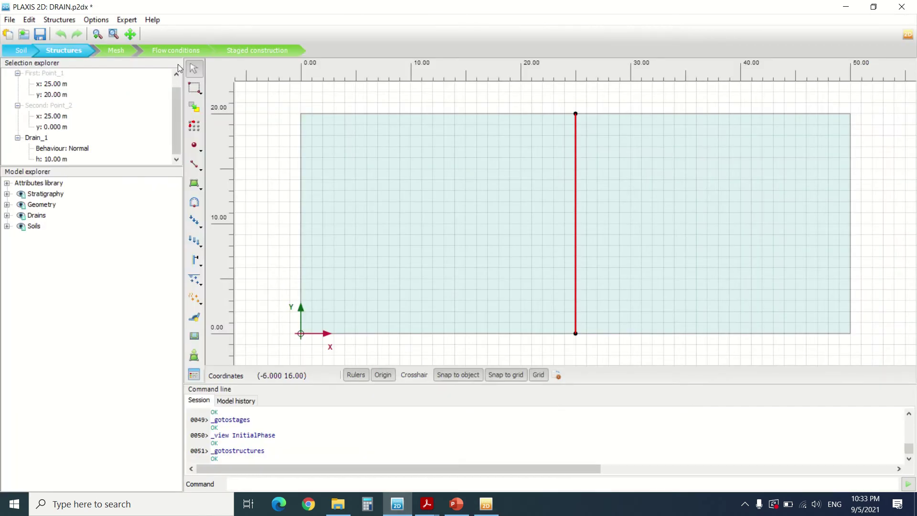
{"action": "left_click", "coordinate": [172, 50]}
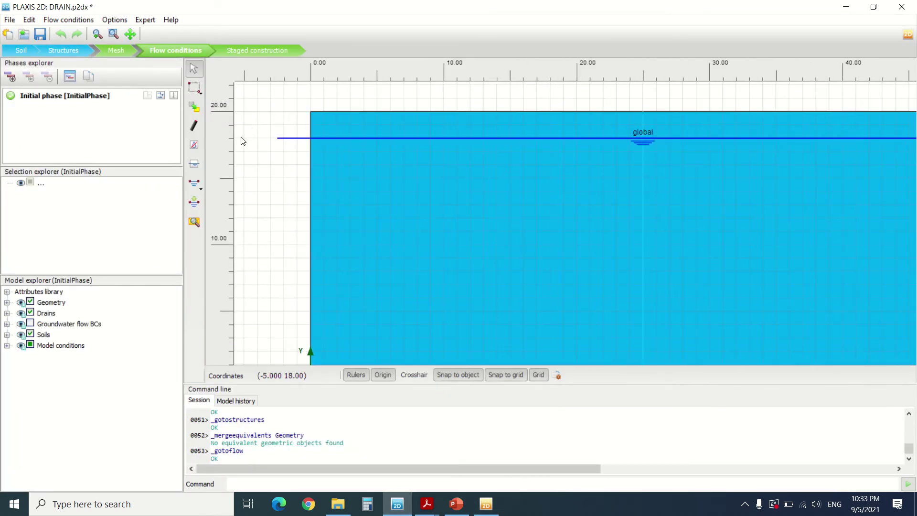
{"action": "left_click", "coordinate": [485, 504]}
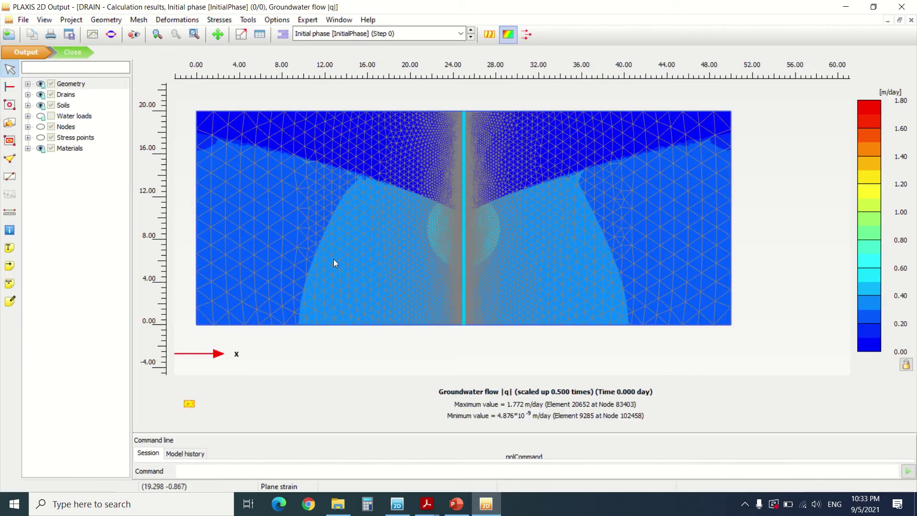
{"action": "scroll", "coordinate": [463, 213], "scroll_direction": "up", "scroll_amount": 3}
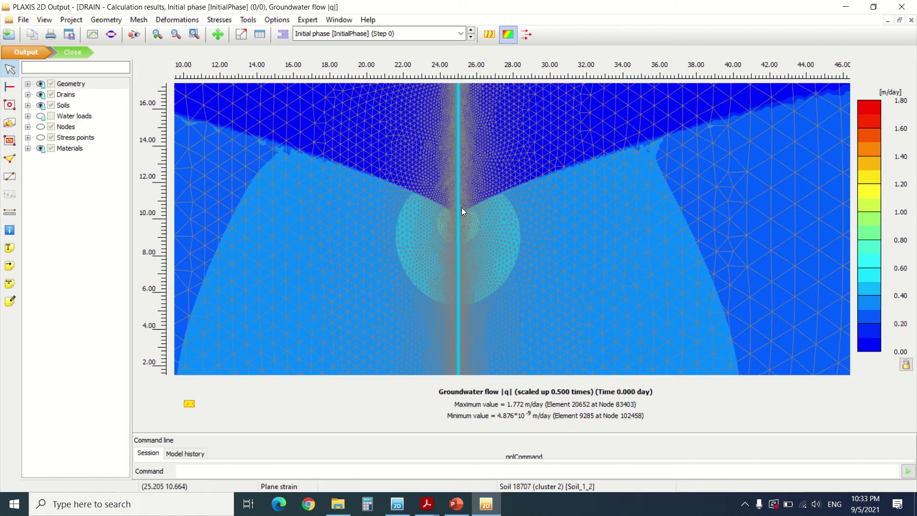
{"action": "scroll", "coordinate": [461, 207], "scroll_direction": "up", "scroll_amount": 2}
- Display the groundwater head plot from the pore pressure results of the initial phase
{"action": "left_click", "coordinate": [219, 19]}
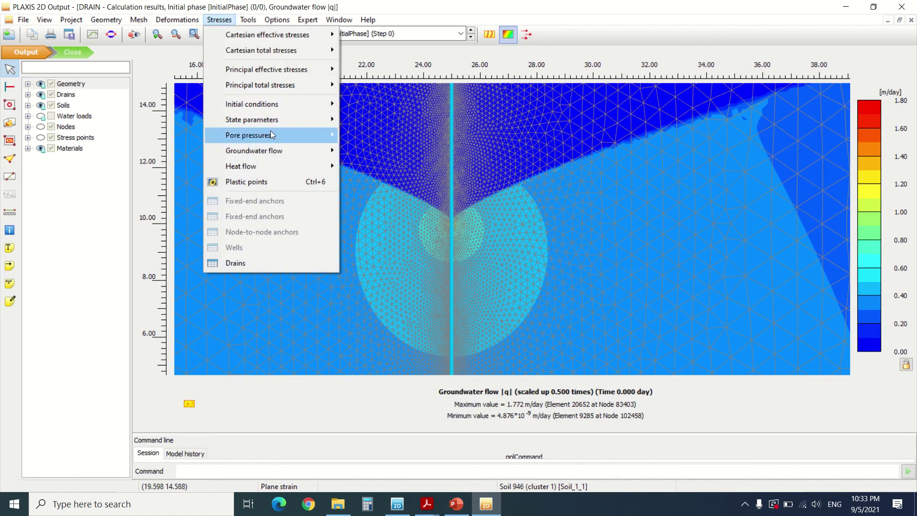
{"action": "mouse_move", "coordinate": [271, 130]}
{"action": "left_click", "coordinate": [376, 133]}
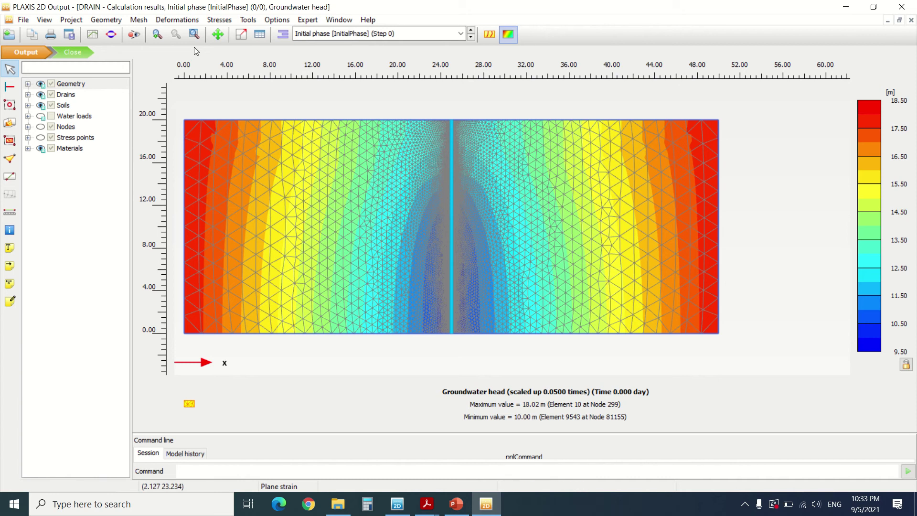
- Display the active pore pressure (p active) plot of the initial phase
{"action": "left_click", "coordinate": [213, 24]}
{"action": "mouse_move", "coordinate": [261, 134]}
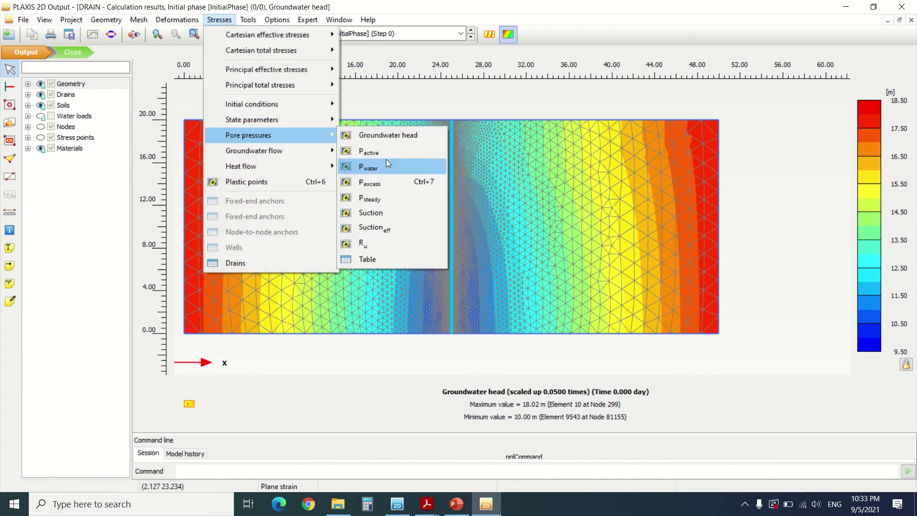
{"action": "left_click", "coordinate": [387, 153]}
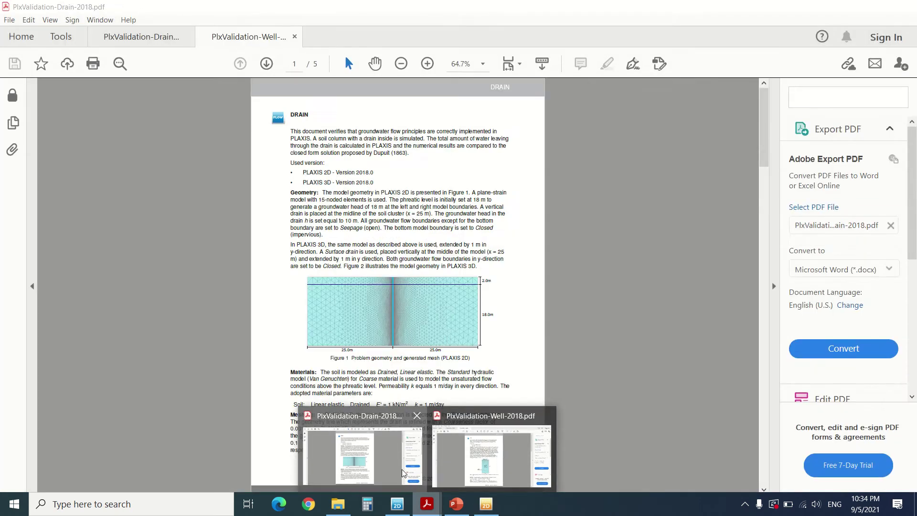
- Switch to PlxValidation-Drain-2018.pdf in Acrobat Reader and read the drain problem's geometry description and Figure 1
{"action": "left_click", "coordinate": [452, 457]}
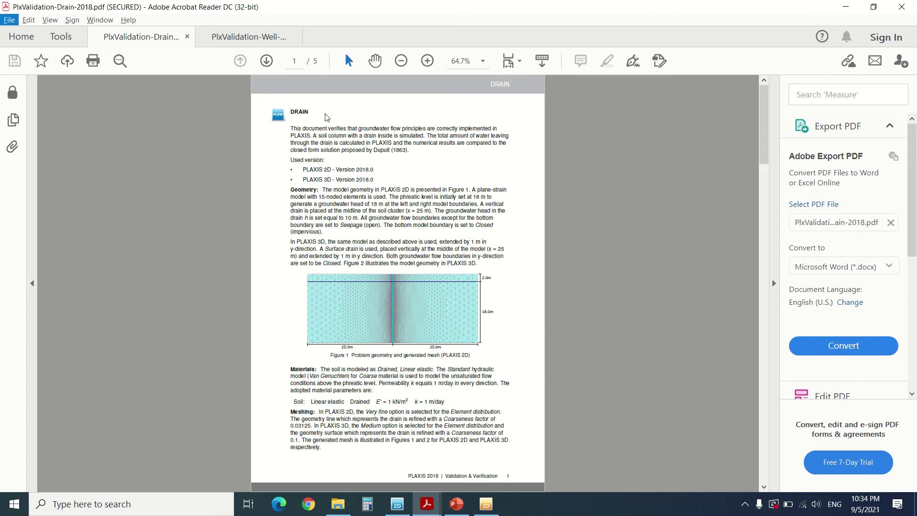
{"action": "scroll", "coordinate": [309, 116], "scroll_direction": "up", "scroll_amount": 3}
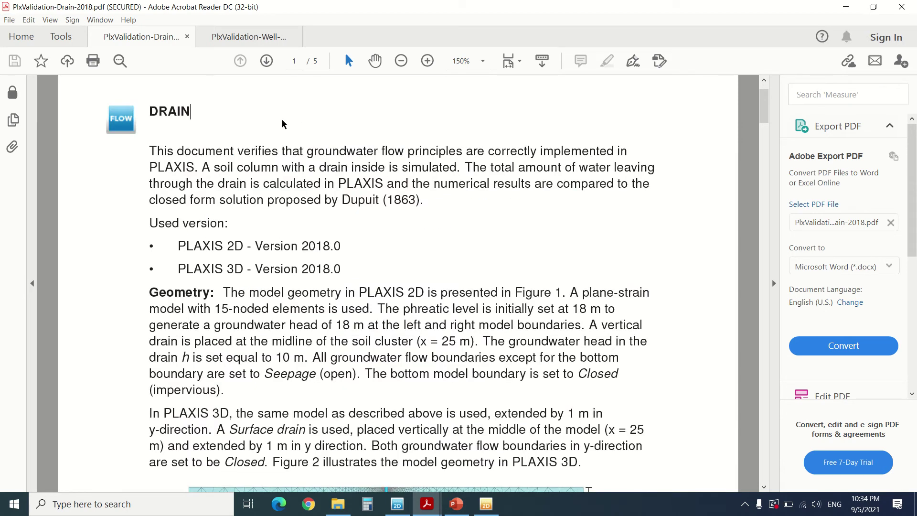
{"action": "scroll", "coordinate": [282, 120], "scroll_direction": "down", "scroll_amount": 5}
{"action": "scroll", "coordinate": [283, 121], "scroll_direction": "down", "scroll_amount": 3}
{"action": "scroll", "coordinate": [306, 157], "scroll_direction": "up", "scroll_amount": 10}
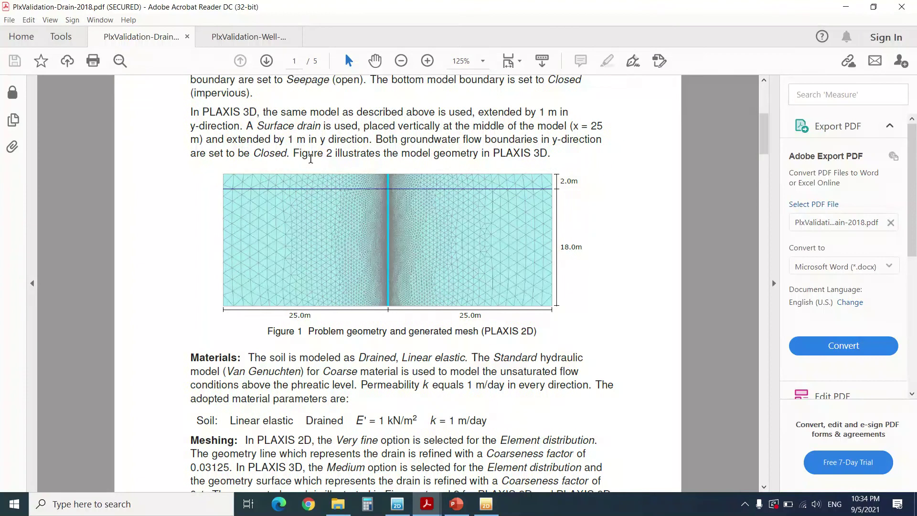
- Read the Materials and Meshing sections of the drain validation document, covering soil parameters and the drain's coarseness factor
{"action": "scroll", "coordinate": [277, 158], "scroll_direction": "down", "scroll_amount": 10}
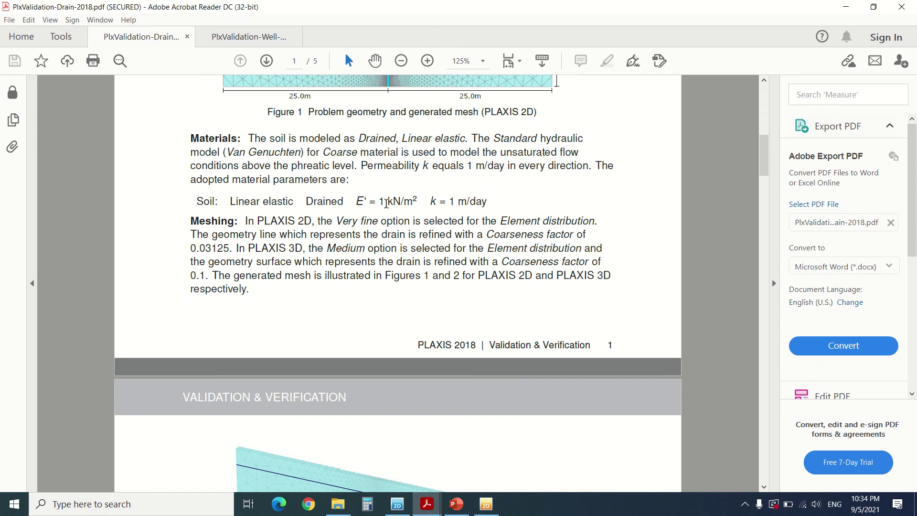
{"action": "scroll", "coordinate": [386, 203], "scroll_direction": "down", "scroll_amount": 1}
{"action": "scroll", "coordinate": [386, 203], "scroll_direction": "down", "scroll_amount": 1}
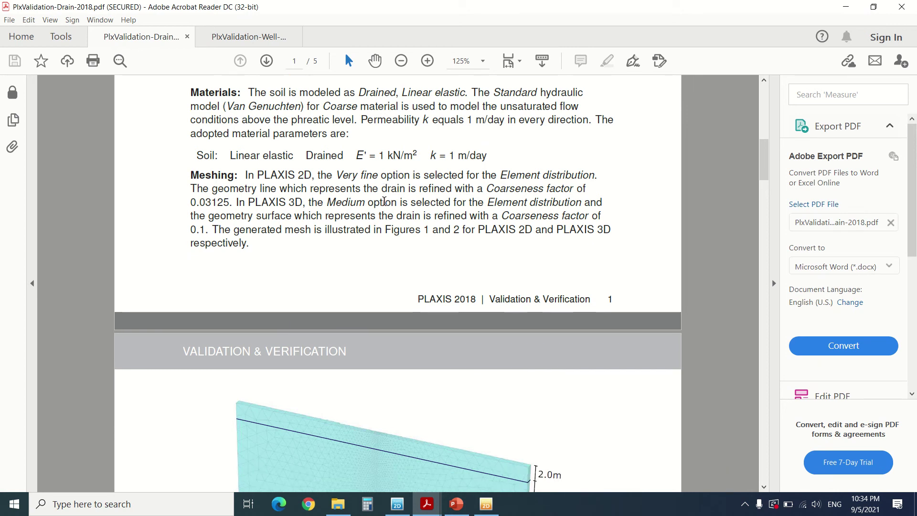
{"action": "scroll", "coordinate": [386, 203], "scroll_direction": "down", "scroll_amount": 7}
{"action": "scroll", "coordinate": [386, 203], "scroll_direction": "up", "scroll_amount": 12}
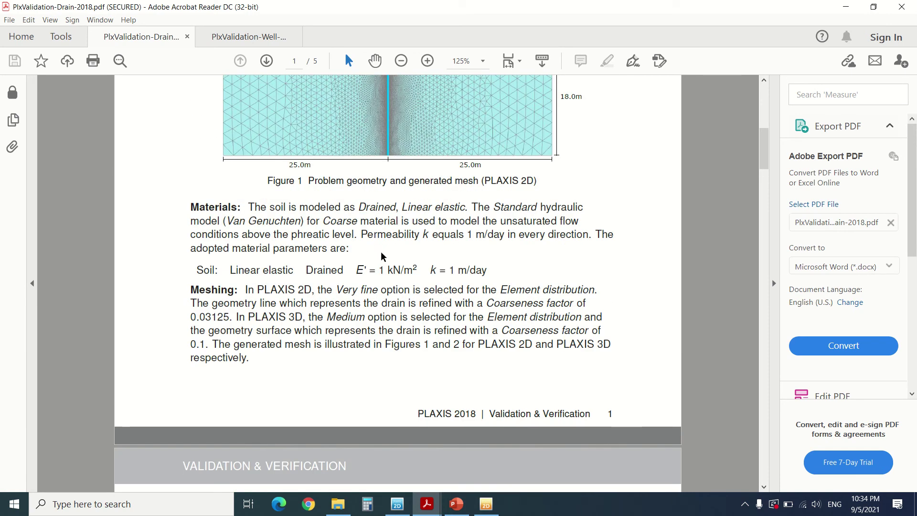
- Examine the Calculations and Output sections on page 2 and the active pore pressures in Figure 3
{"action": "scroll", "coordinate": [371, 247], "scroll_direction": "down", "scroll_amount": 20}
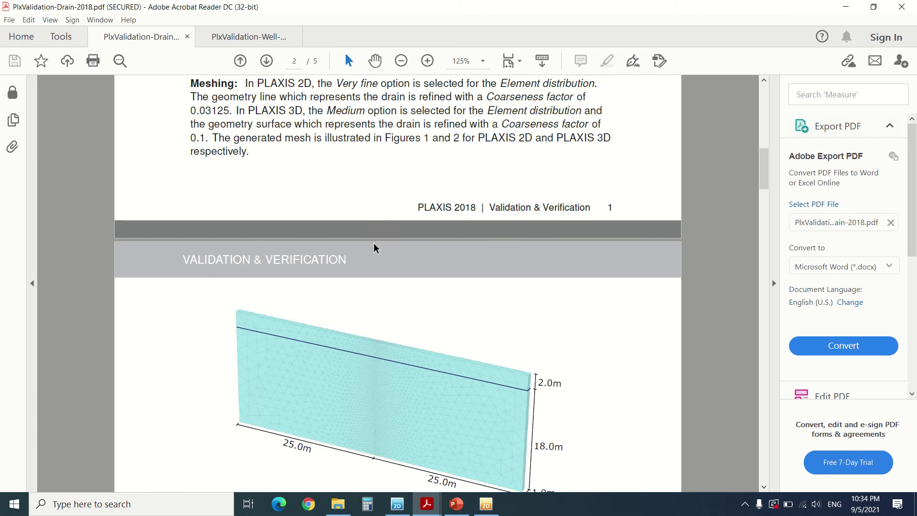
{"action": "scroll", "coordinate": [374, 238], "scroll_direction": "down", "scroll_amount": 4}
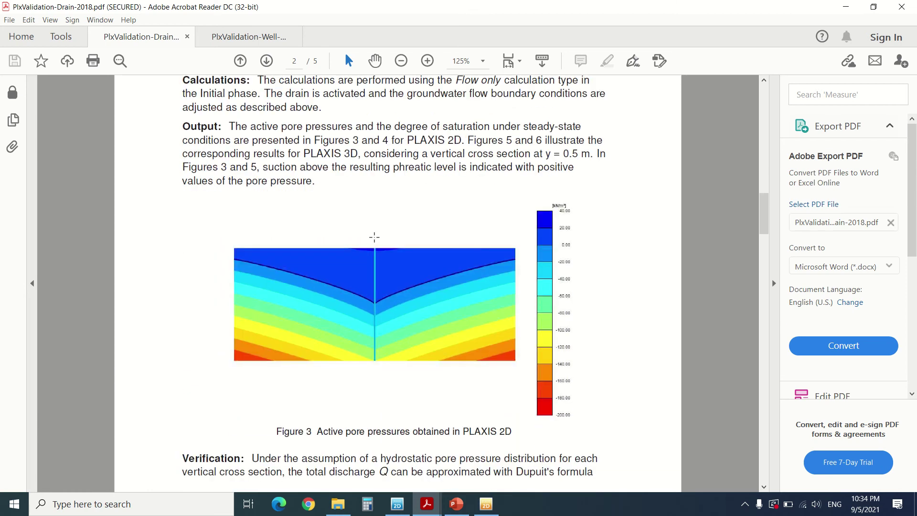
{"action": "scroll", "coordinate": [390, 256], "scroll_direction": "down", "scroll_amount": 2}
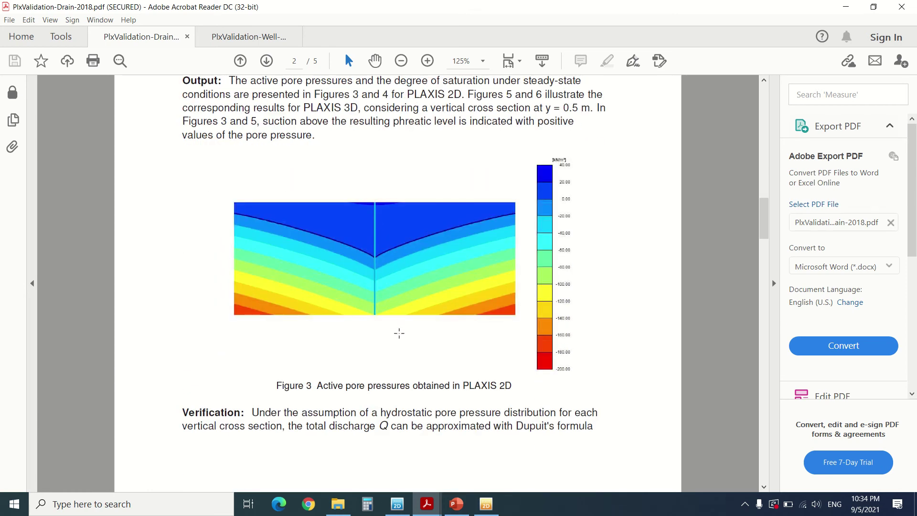
- Examine Figures 4 and 5, Dupuit's discharge formula, Figure 7 and the Table 1 discharge comparison in the drain validation document
{"action": "scroll", "coordinate": [430, 236], "scroll_direction": "down", "scroll_amount": 12}
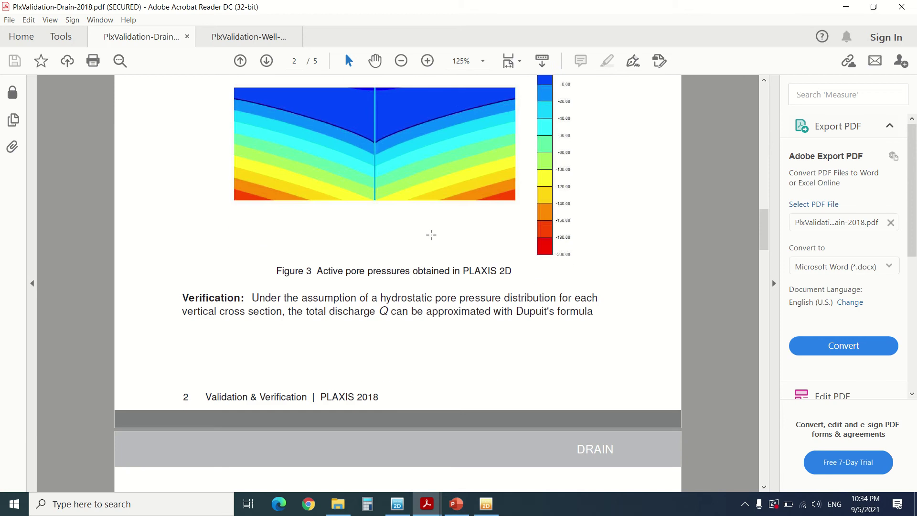
{"action": "scroll", "coordinate": [420, 238], "scroll_direction": "down", "scroll_amount": 10}
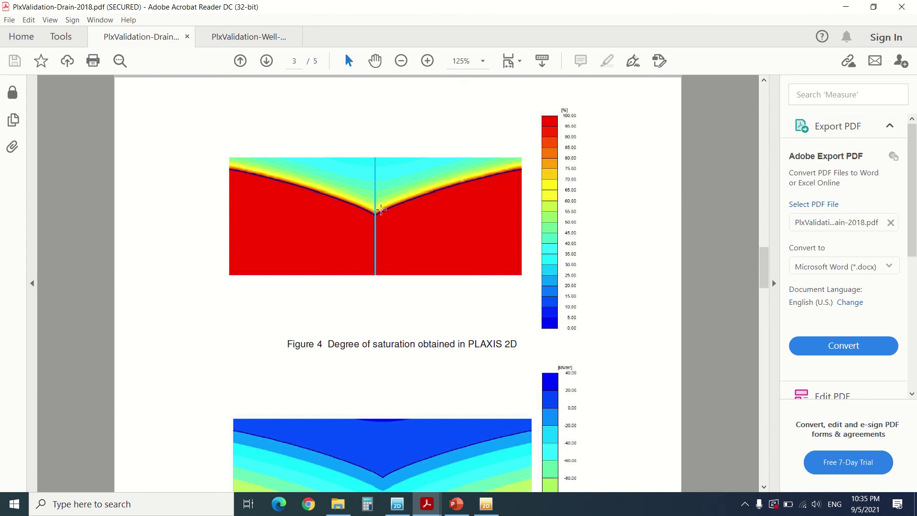
{"action": "scroll", "coordinate": [380, 208], "scroll_direction": "down", "scroll_amount": 10}
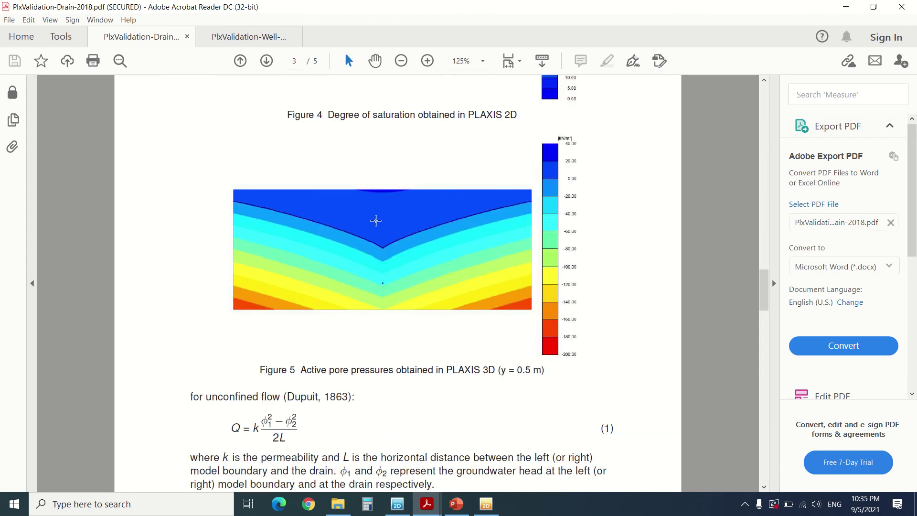
{"action": "scroll", "coordinate": [375, 220], "scroll_direction": "down", "scroll_amount": 2}
{"action": "scroll", "coordinate": [449, 174], "scroll_direction": "down", "scroll_amount": 5}
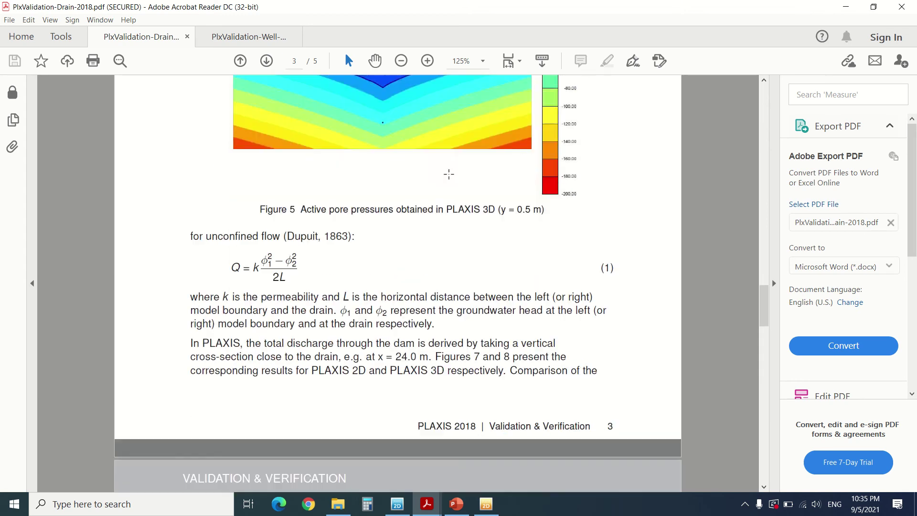
{"action": "scroll", "coordinate": [449, 173], "scroll_direction": "down", "scroll_amount": 20}
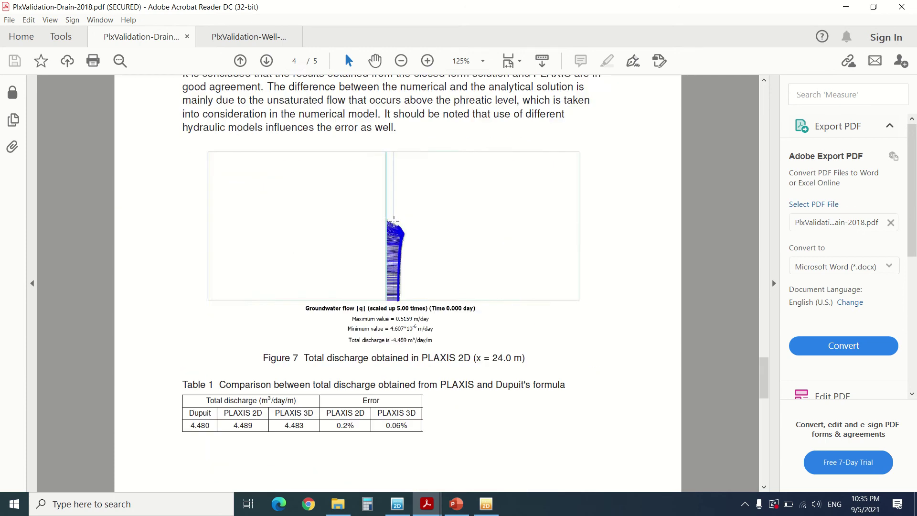
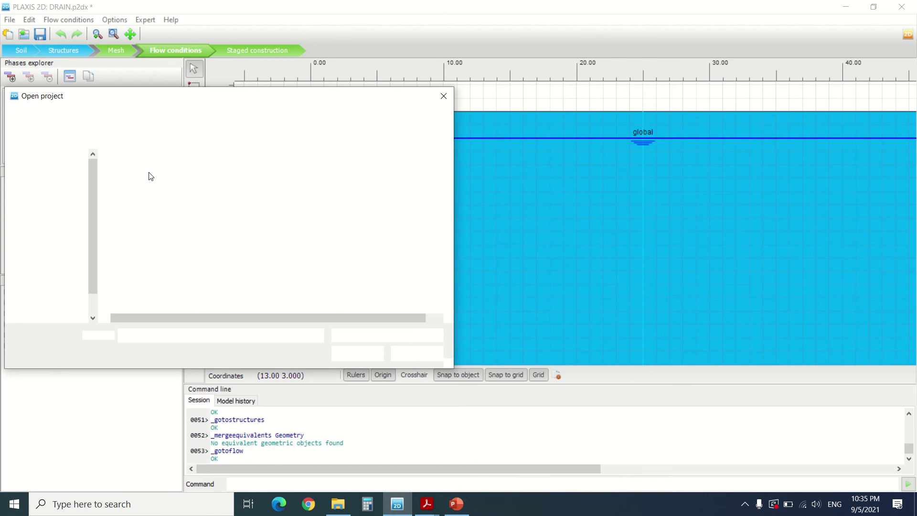
- Open the WELL [plane strain] project and switch to PlxValidation-Well-2018.pdf in Acrobat Reader
{"action": "double_click", "coordinate": [170, 210]}
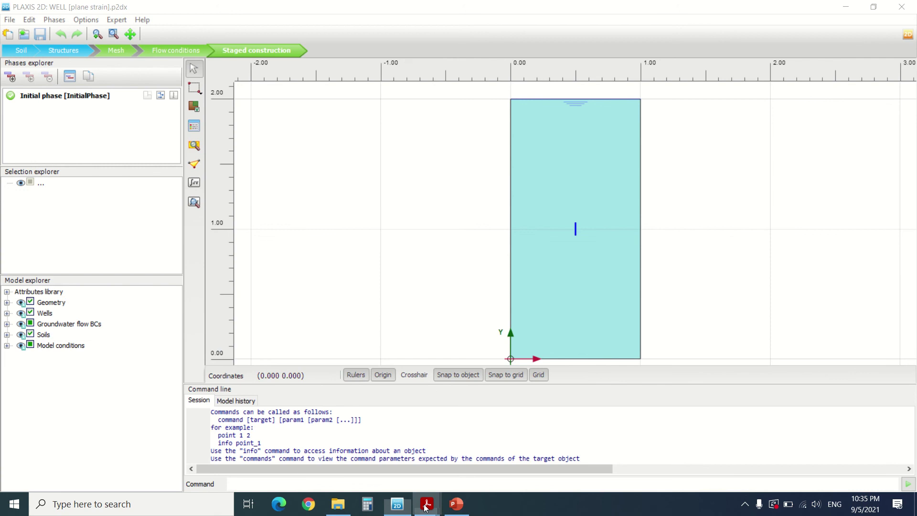
{"action": "mouse_move", "coordinate": [427, 503]}
{"action": "left_click", "coordinate": [387, 447]}
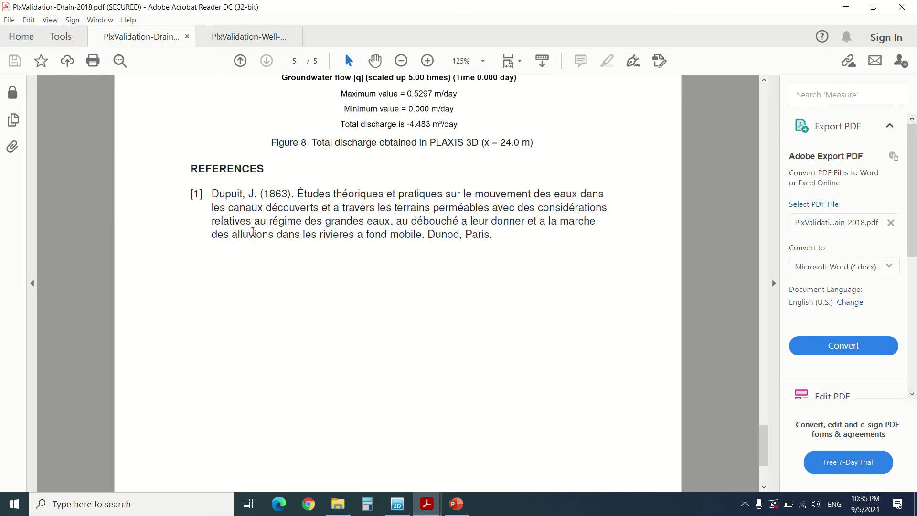
{"action": "left_click", "coordinate": [237, 47]}
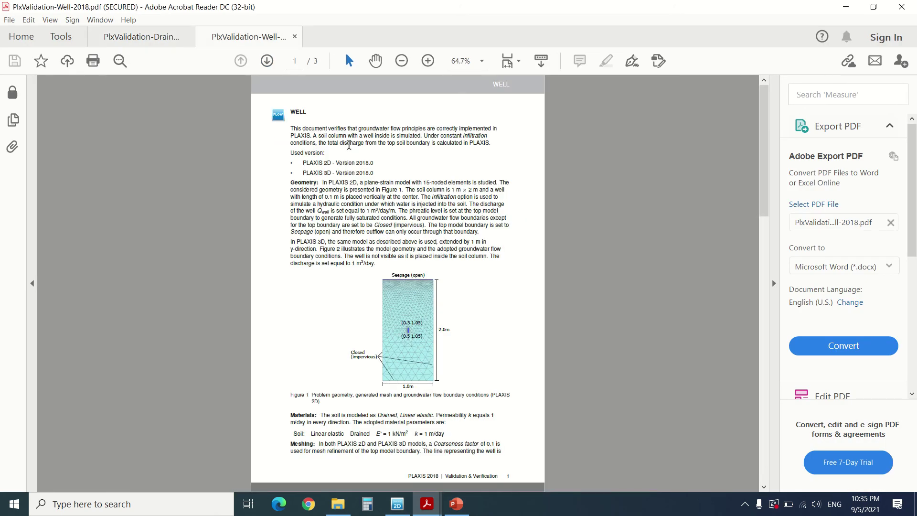
- Examine the well problem's Figure 1 geometry and boundary conditions, and read the Materials section of the validation document
{"action": "scroll", "coordinate": [358, 149], "scroll_direction": "up", "scroll_amount": 5, "text": "ctrl"}
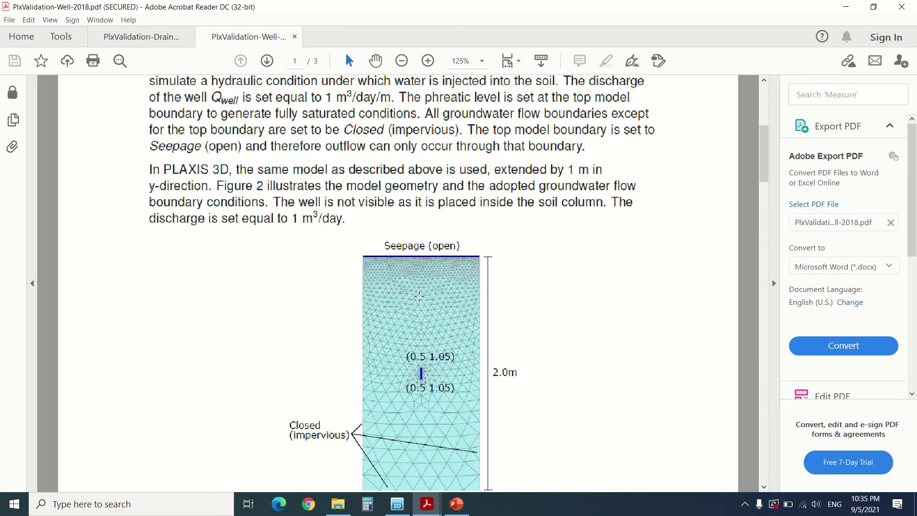
{"action": "scroll", "coordinate": [447, 253], "scroll_direction": "down", "scroll_amount": 3}
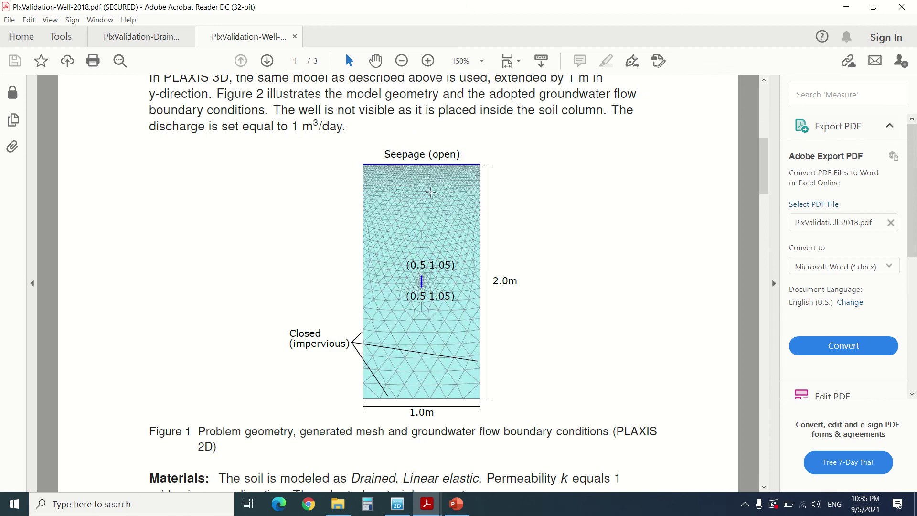
{"action": "scroll", "coordinate": [430, 192], "scroll_direction": "down", "scroll_amount": 6}
{"action": "scroll", "coordinate": [397, 252], "scroll_direction": "down", "scroll_amount": 2}
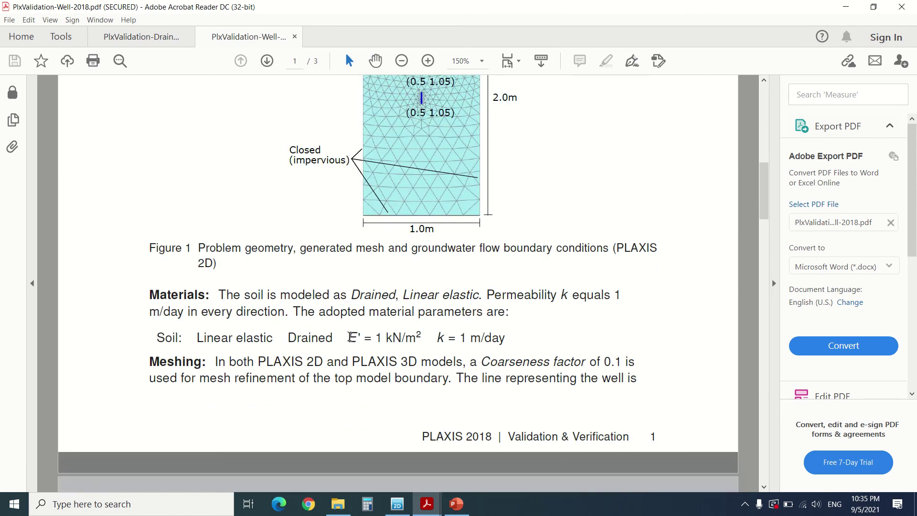
{"action": "scroll", "coordinate": [375, 334], "scroll_direction": "down", "scroll_amount": 3}
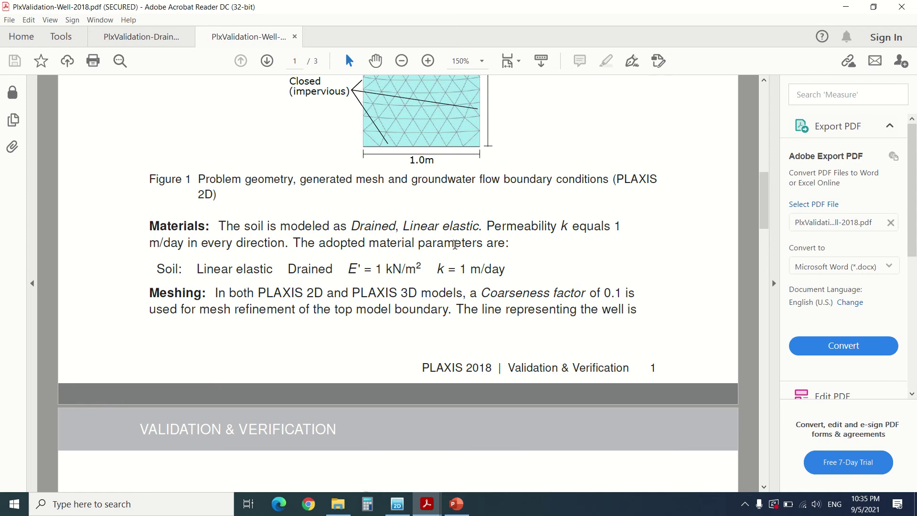
- Examine the PLAXIS 3D well model in Figure 2 and read the mesh refinement, Calculations, Output and Verification text on page 2
{"action": "scroll", "coordinate": [454, 244], "scroll_direction": "down", "scroll_amount": 4}
{"action": "scroll", "coordinate": [454, 249], "scroll_direction": "down", "scroll_amount": 10}
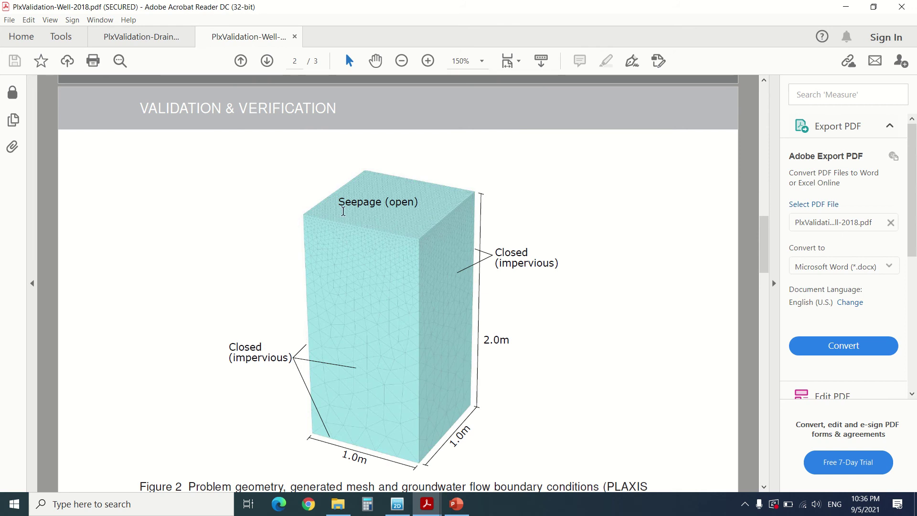
{"action": "scroll", "coordinate": [447, 222], "scroll_direction": "down", "scroll_amount": 2}
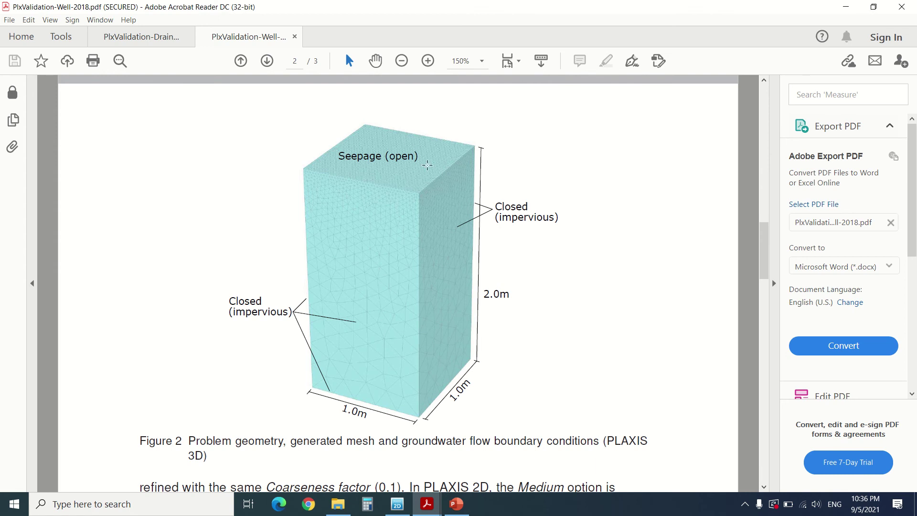
{"action": "scroll", "coordinate": [427, 165], "scroll_direction": "down", "scroll_amount": 13}
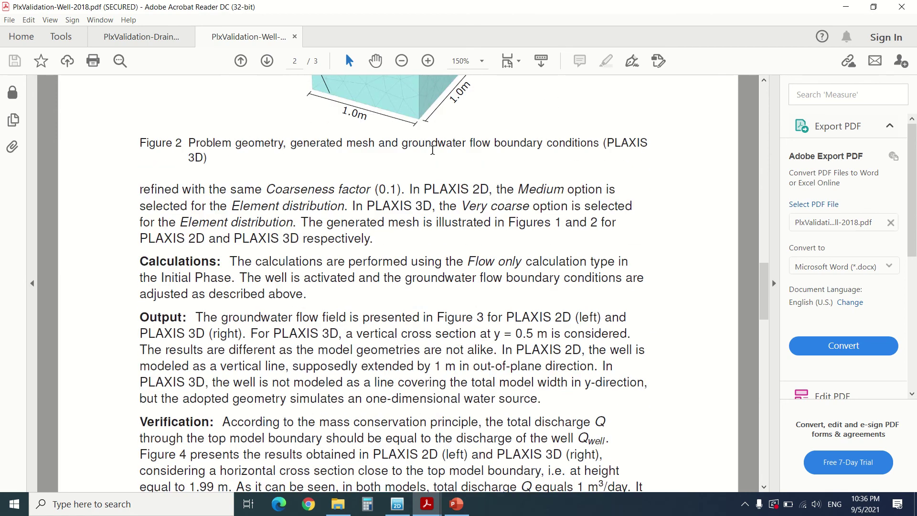
- Return to page 1 of the well validation document and read the introduction and Geometry description
{"action": "scroll", "coordinate": [432, 150], "scroll_direction": "up", "scroll_amount": 20}
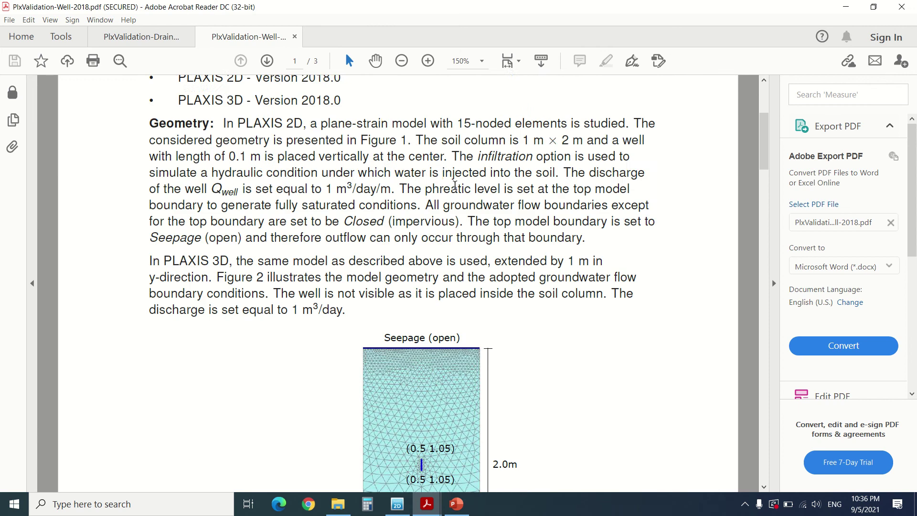
{"action": "scroll", "coordinate": [454, 185], "scroll_direction": "up", "scroll_amount": 8}
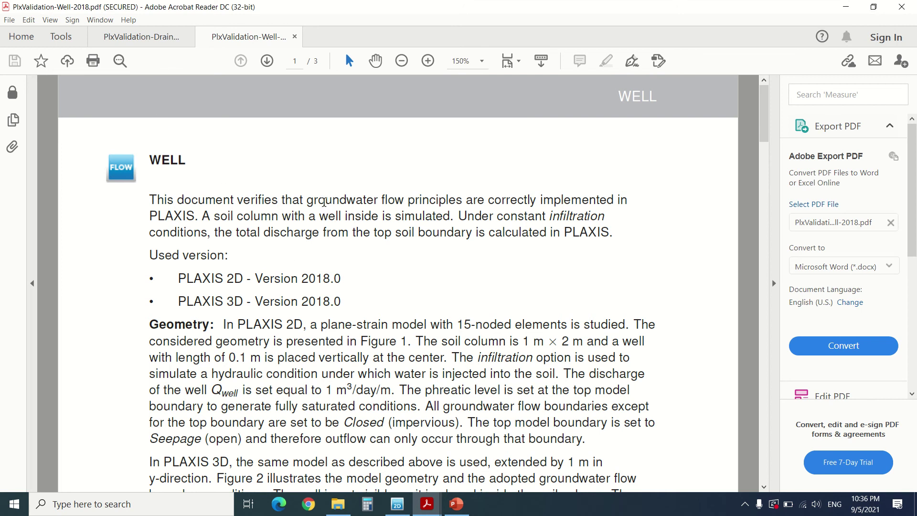
{"action": "scroll", "coordinate": [323, 202], "scroll_direction": "down", "scroll_amount": 1}
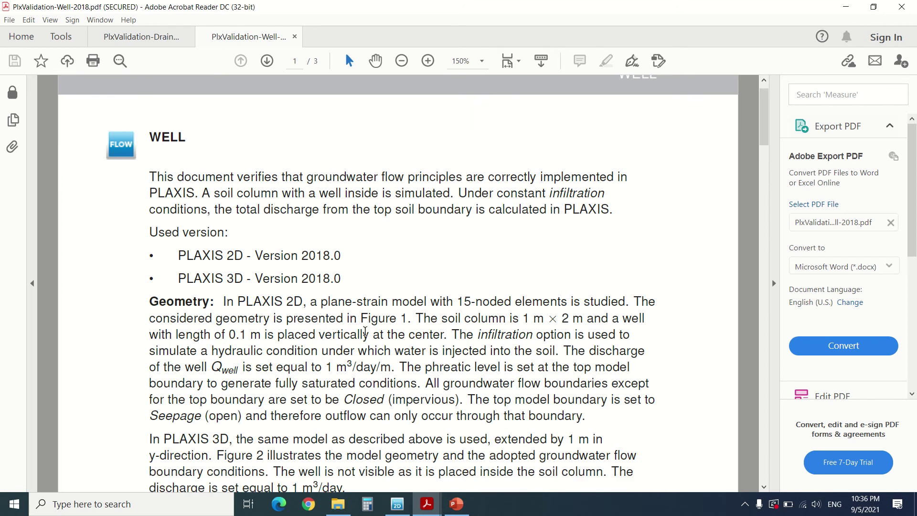
- Switch to PLAXIS 2D, select the well line in the Structures mode and inspect its coordinates, behaviour options and discharge
{"action": "left_click", "coordinate": [397, 503]}
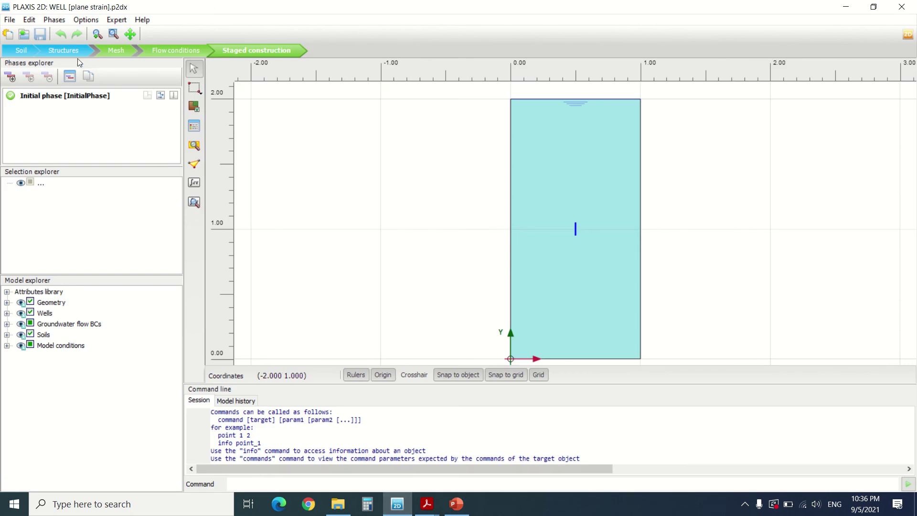
{"action": "left_click", "coordinate": [27, 49]}
{"action": "left_click", "coordinate": [55, 51]}
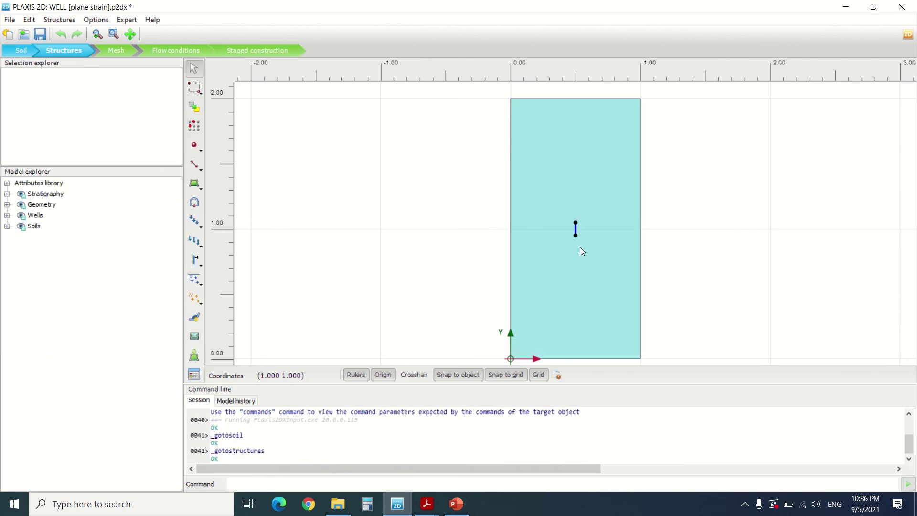
{"action": "left_click", "coordinate": [575, 231]}
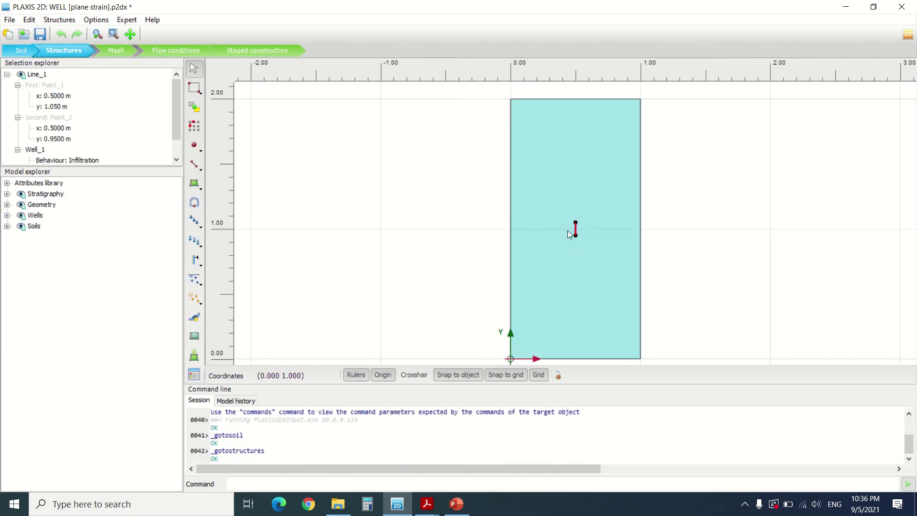
{"action": "scroll", "coordinate": [82, 145], "scroll_direction": "down", "scroll_amount": 1}
{"action": "left_click", "coordinate": [86, 140]}
{"action": "left_click", "coordinate": [86, 139]}
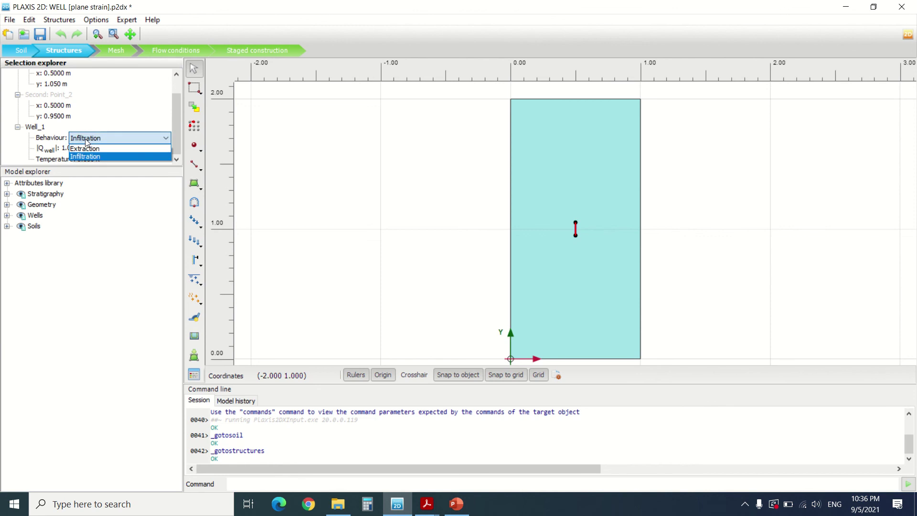
{"action": "left_click", "coordinate": [93, 139]}
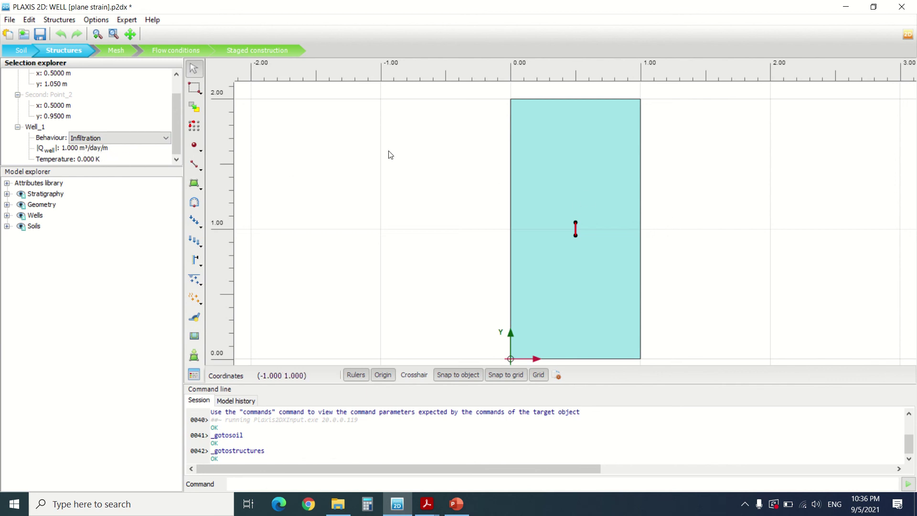
- Review the well model's Mesh and Flow conditions modes, inspecting the flow behaviour of the side and base boundaries and the global water level
{"action": "left_click", "coordinate": [110, 53]}
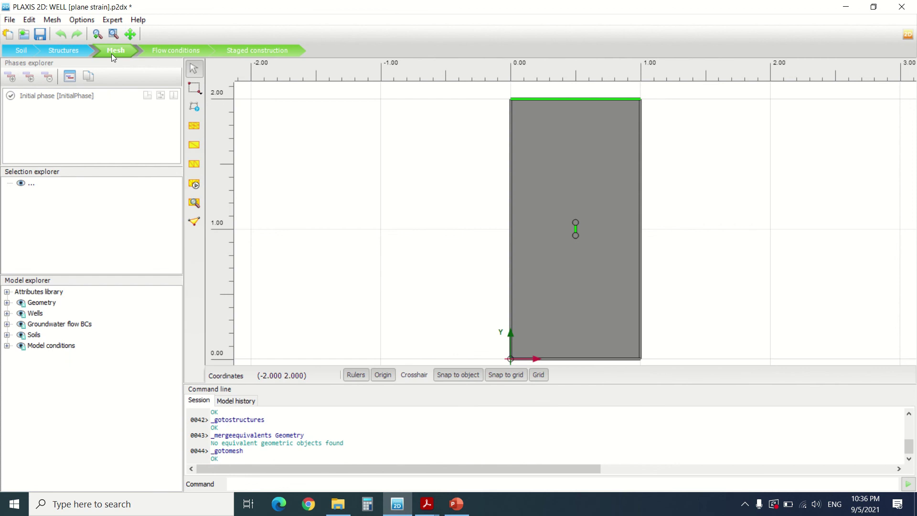
{"action": "left_click", "coordinate": [171, 50]}
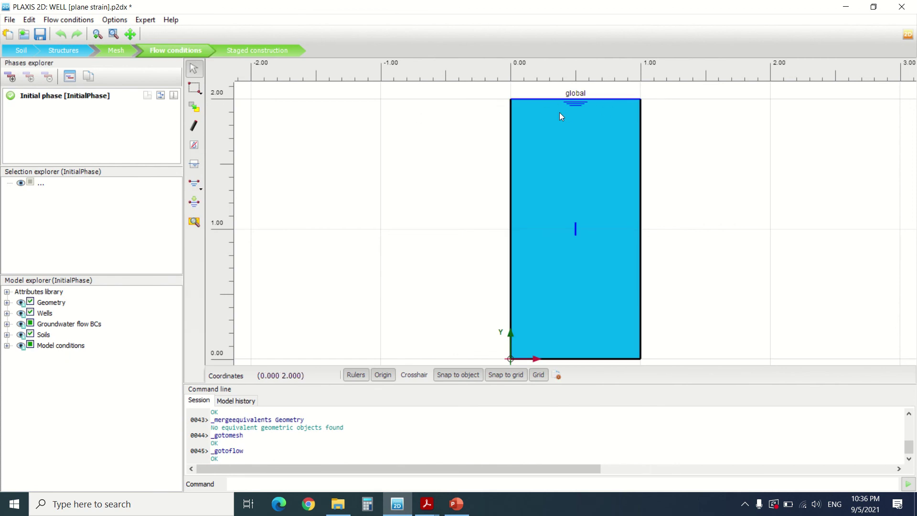
{"action": "left_click", "coordinate": [509, 174]}
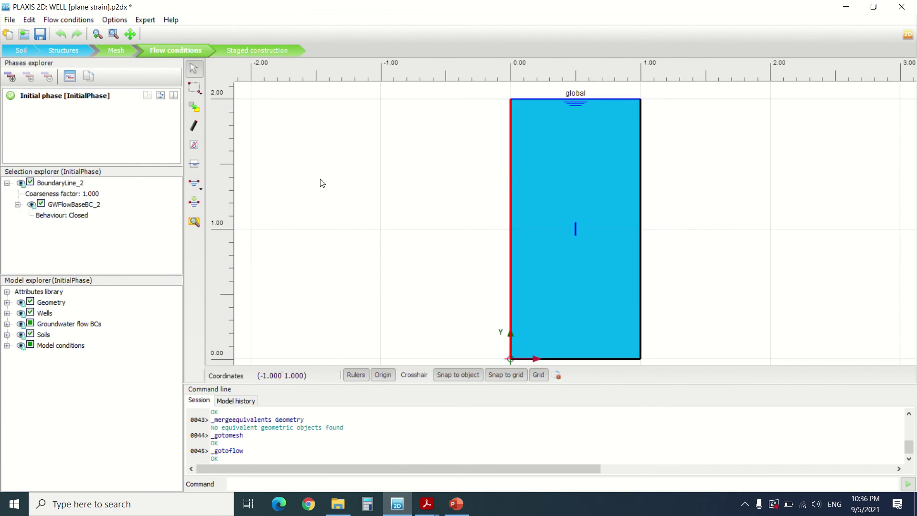
{"action": "left_click", "coordinate": [591, 360]}
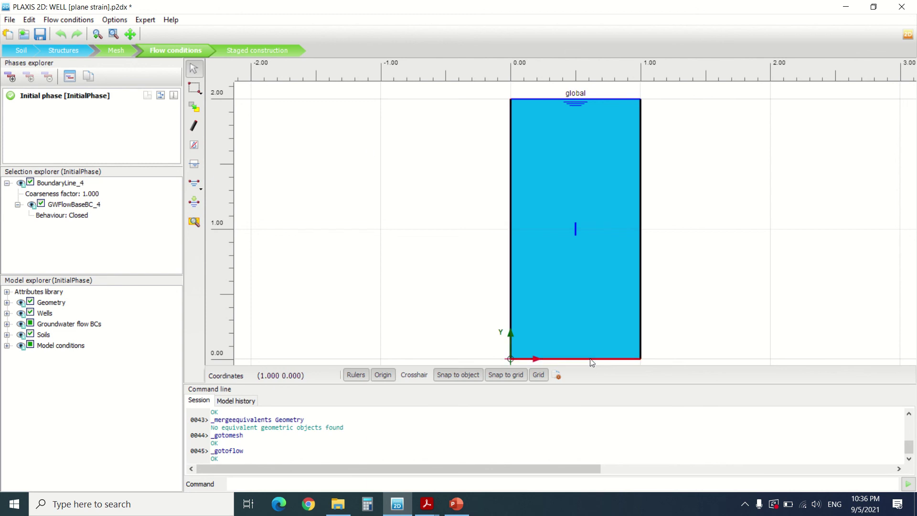
{"action": "left_click", "coordinate": [639, 293]}
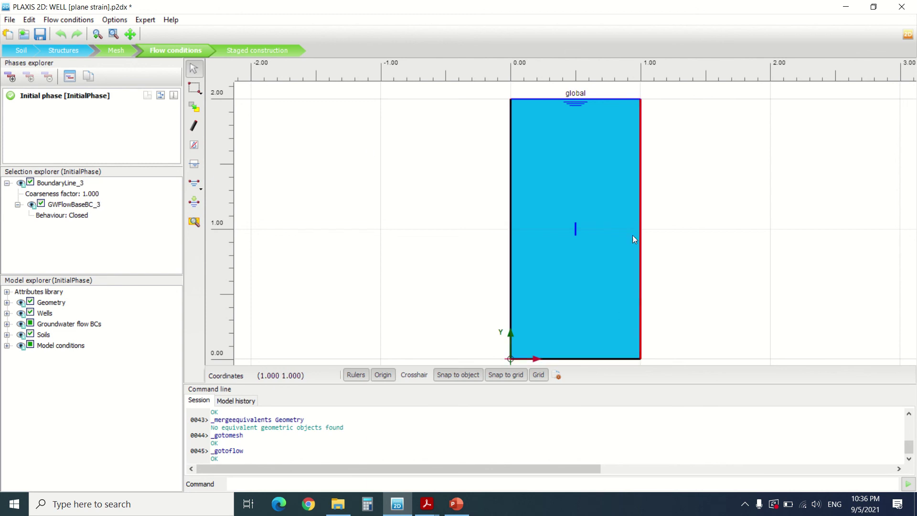
{"action": "left_click", "coordinate": [608, 99]}
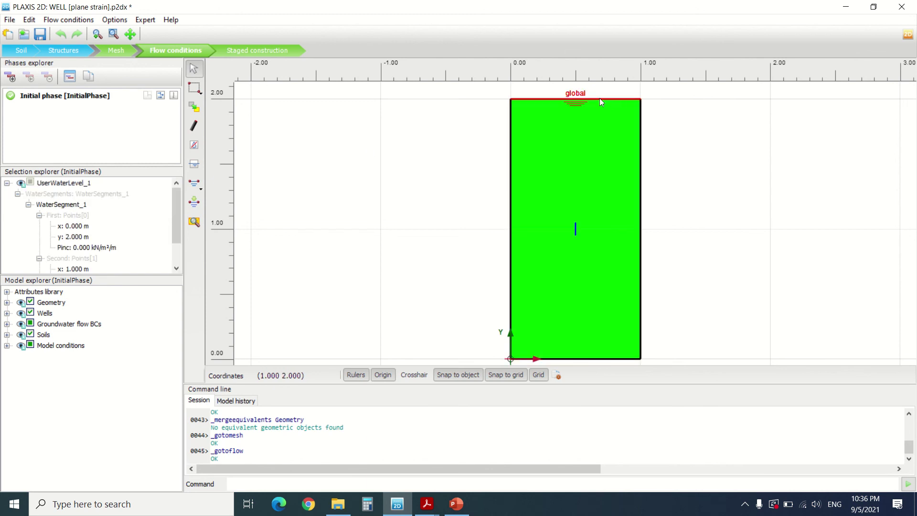
- Open the initial phase's calculation results from the Staged construction mode in PLAXIS 2D Output and dismiss the news feed
{"action": "left_click", "coordinate": [242, 45]}
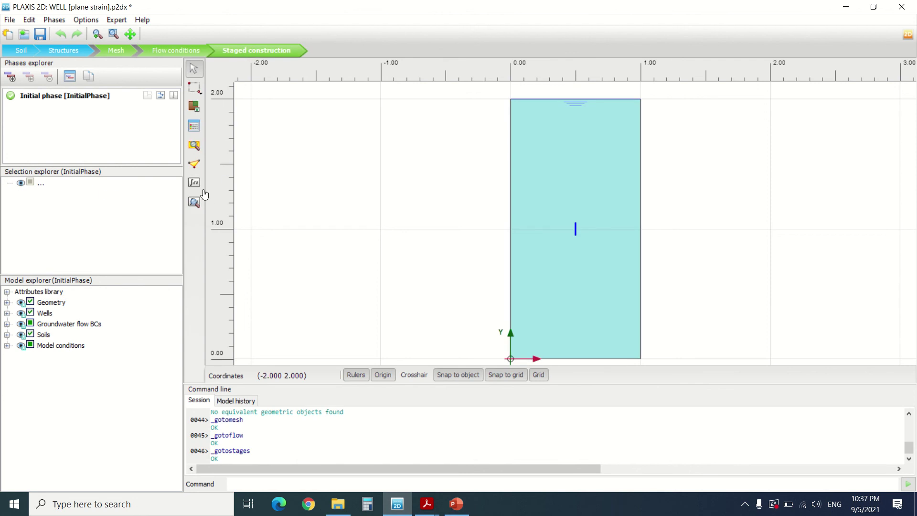
{"action": "left_click", "coordinate": [194, 203]}
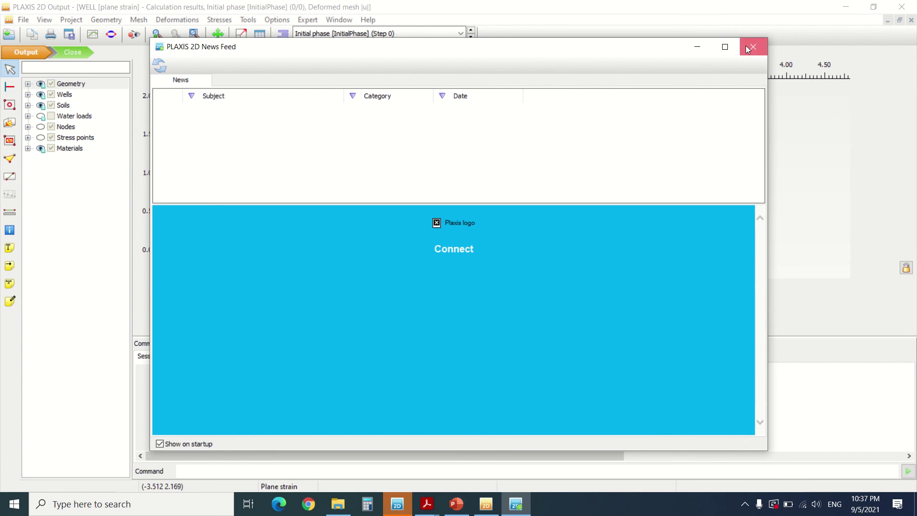
{"action": "left_click", "coordinate": [748, 50]}
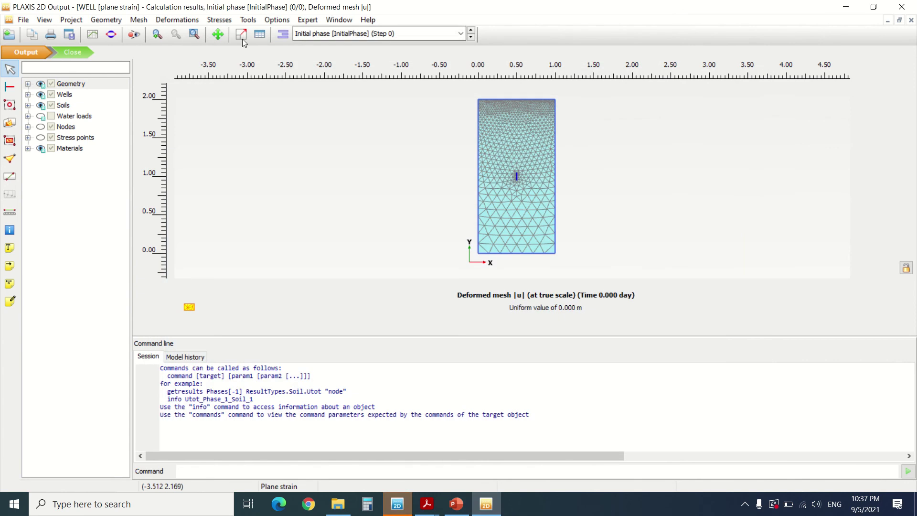
- Display the active pore pressures p_active for the initial phase and shrink the command line area to enlarge the plot
{"action": "left_click", "coordinate": [184, 21]}
{"action": "mouse_move", "coordinate": [219, 19]}
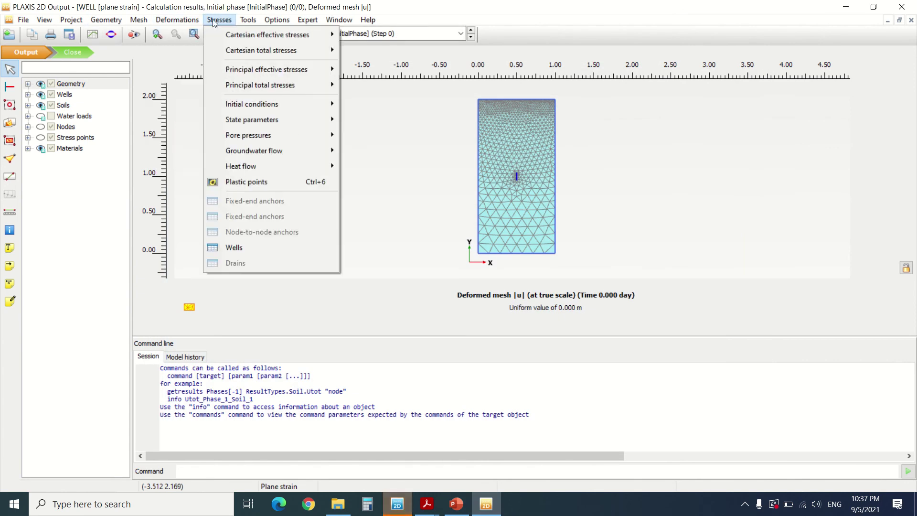
{"action": "mouse_move", "coordinate": [292, 110]}
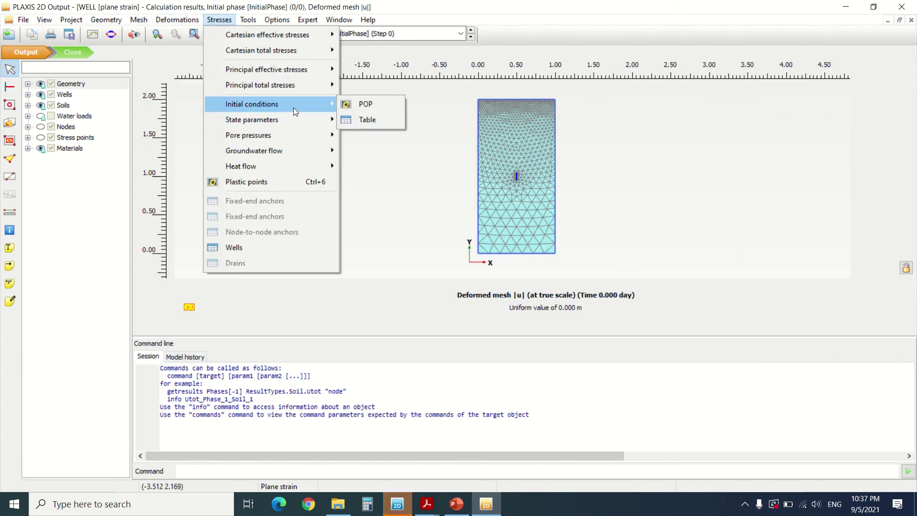
{"action": "mouse_move", "coordinate": [305, 136]}
{"action": "left_click", "coordinate": [428, 154]}
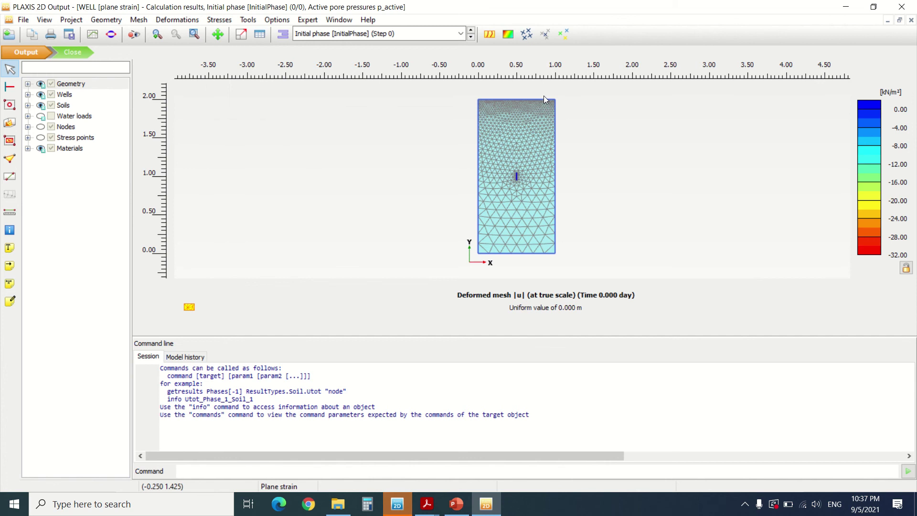
{"action": "scroll", "coordinate": [543, 95], "scroll_direction": "up", "scroll_amount": 8}
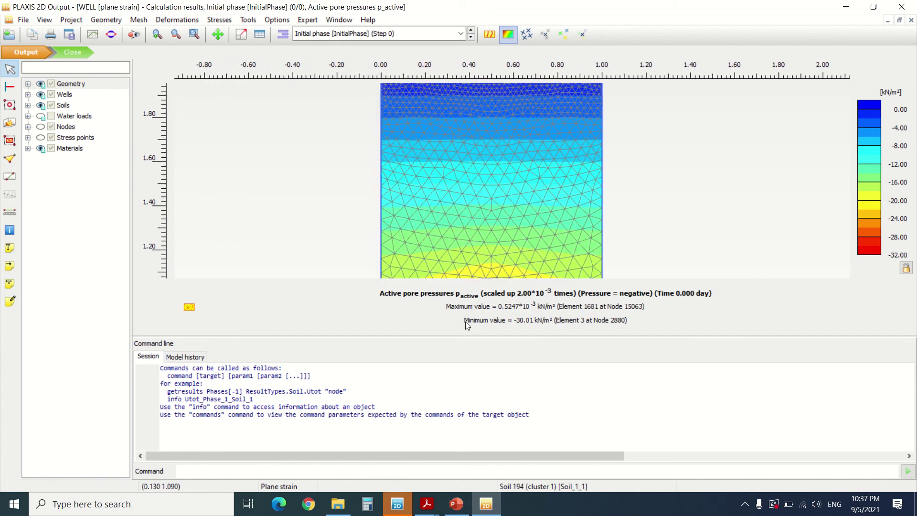
{"action": "left_click_drag", "start_coordinate": [473, 339], "coordinate": [505, 442]}
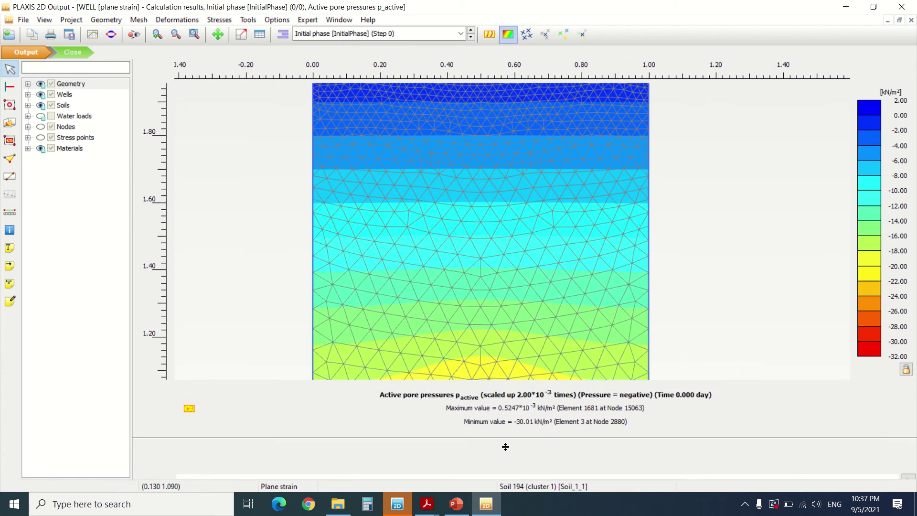
{"action": "scroll", "coordinate": [413, 213], "scroll_direction": "down", "scroll_amount": 5}
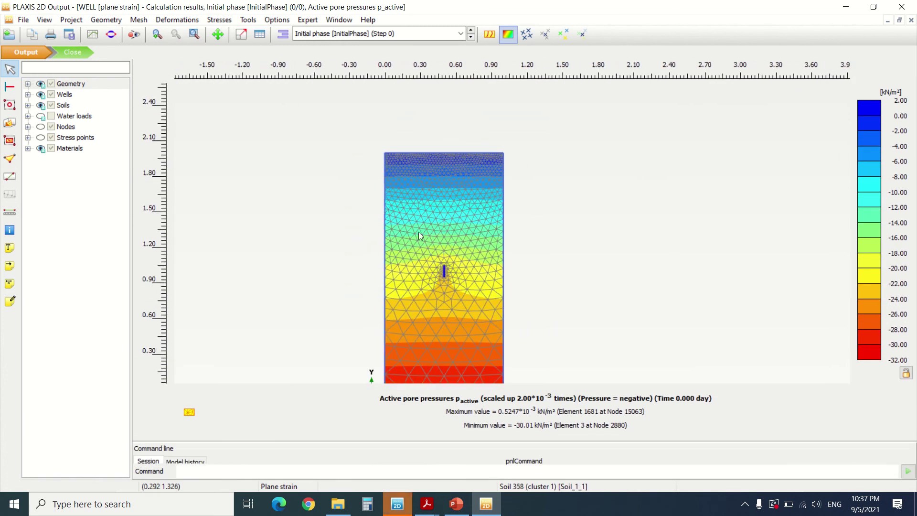
{"action": "scroll", "coordinate": [462, 285], "scroll_direction": "up", "scroll_amount": 1}
- Display the Cartesian effective stress σ'xx of the initial phase and inspect its distribution over the soil
{"action": "left_click", "coordinate": [227, 21]}
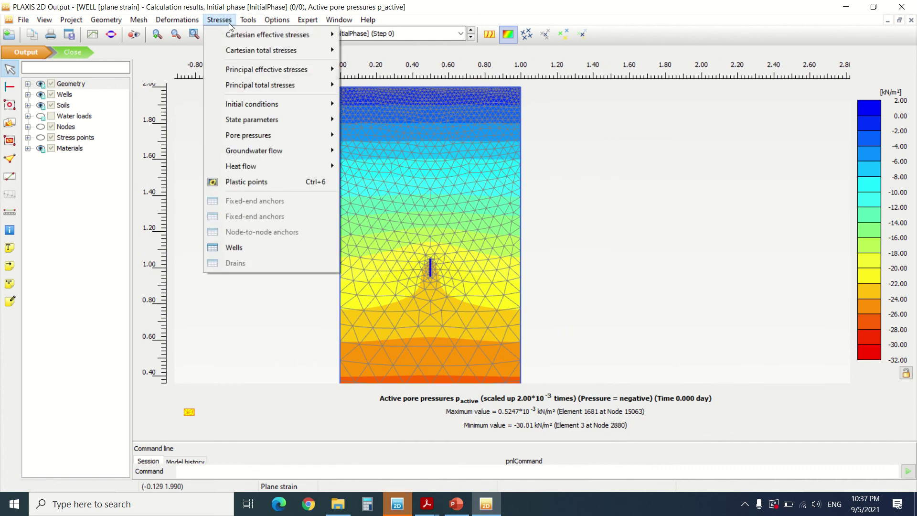
{"action": "mouse_move", "coordinate": [233, 34]}
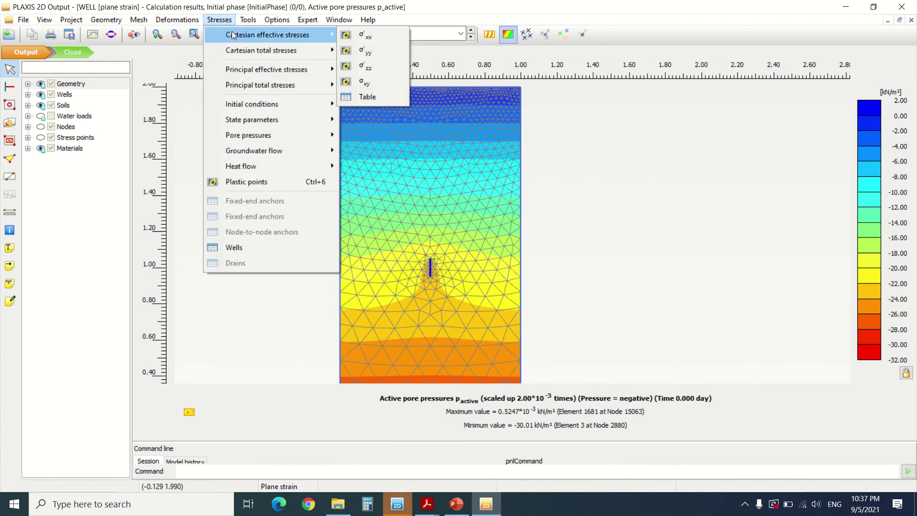
{"action": "left_click", "coordinate": [358, 38]}
{"action": "scroll", "coordinate": [451, 266], "scroll_direction": "down", "scroll_amount": 1}
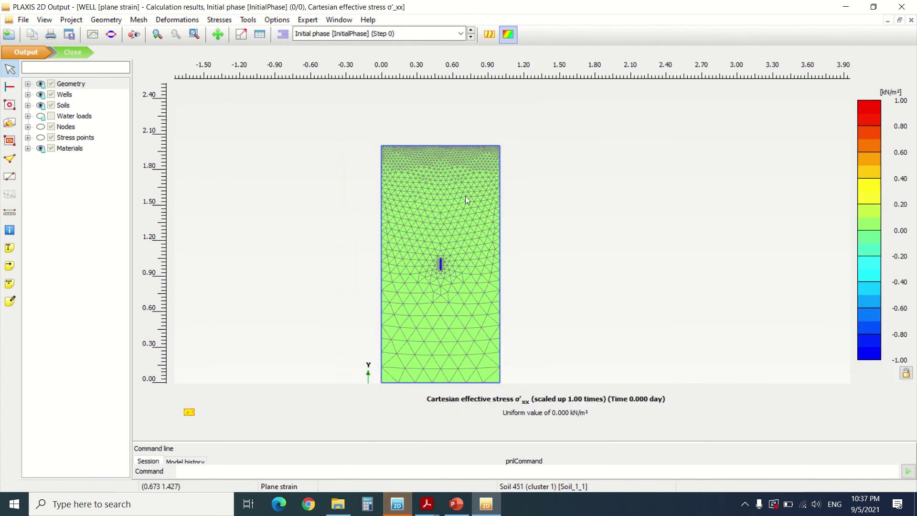
{"action": "scroll", "coordinate": [465, 196], "scroll_direction": "up", "scroll_amount": 1}
{"action": "scroll", "coordinate": [457, 119], "scroll_direction": "up", "scroll_amount": 1}
{"action": "scroll", "coordinate": [404, 112], "scroll_direction": "down", "scroll_amount": 1}
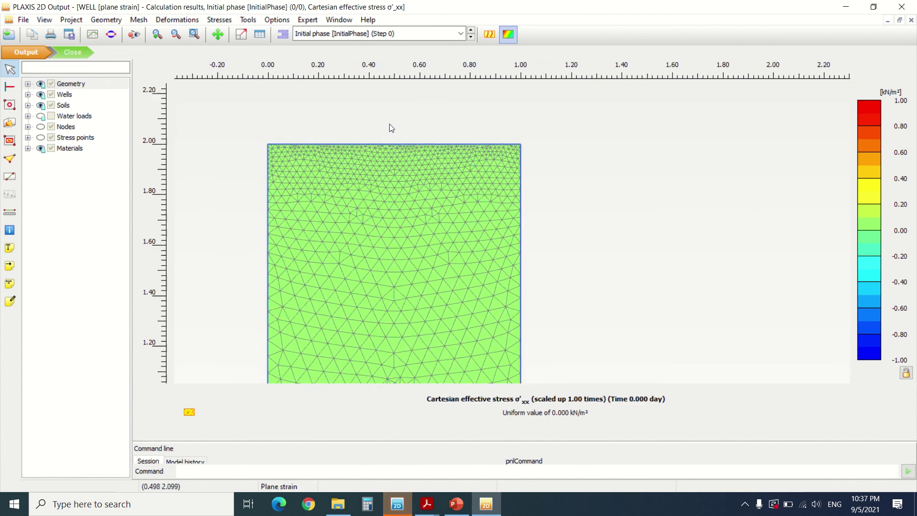
- Display the Cartesian total stress σxx and inspect its distribution around the well
{"action": "left_click", "coordinate": [219, 19]}
{"action": "mouse_move", "coordinate": [241, 52]}
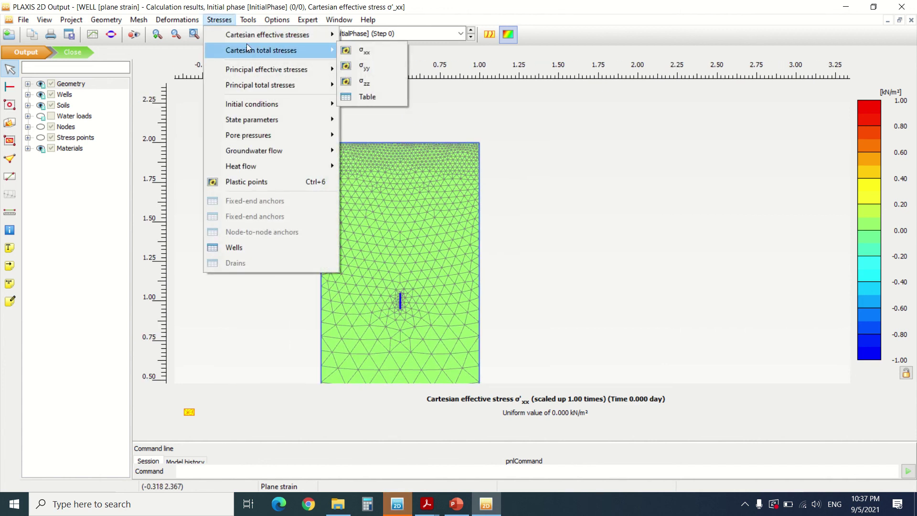
{"action": "left_click", "coordinate": [372, 50]}
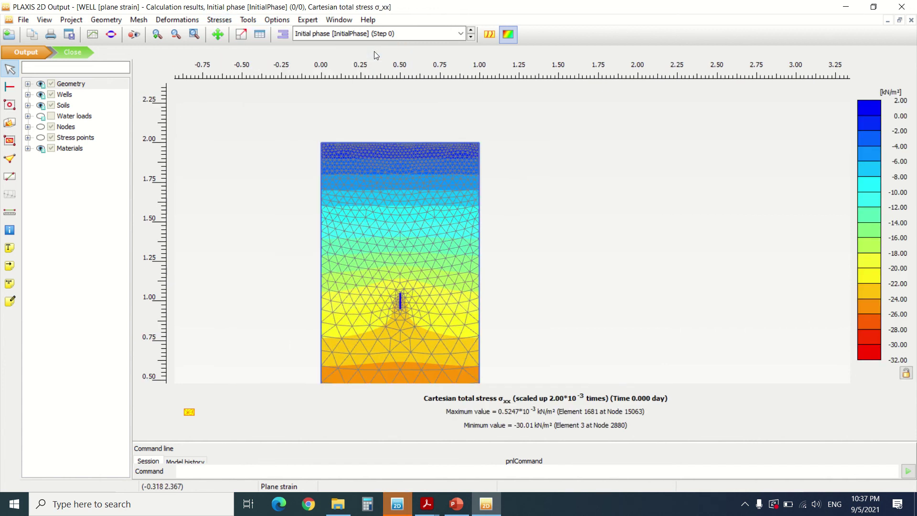
{"action": "scroll", "coordinate": [398, 168], "scroll_direction": "down", "scroll_amount": 2}
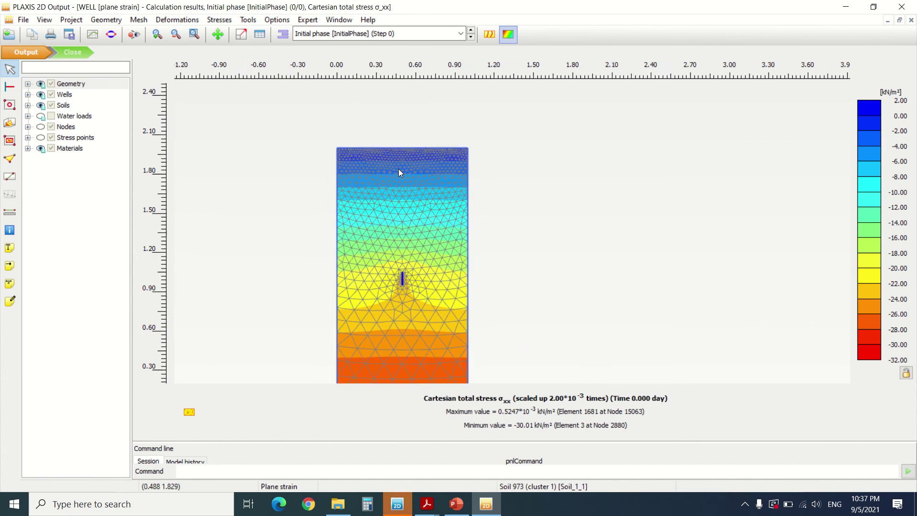
- Display the groundwater flow |q| as shadings and inspect the flow field near the well and the soil surface
{"action": "left_click", "coordinate": [223, 22]}
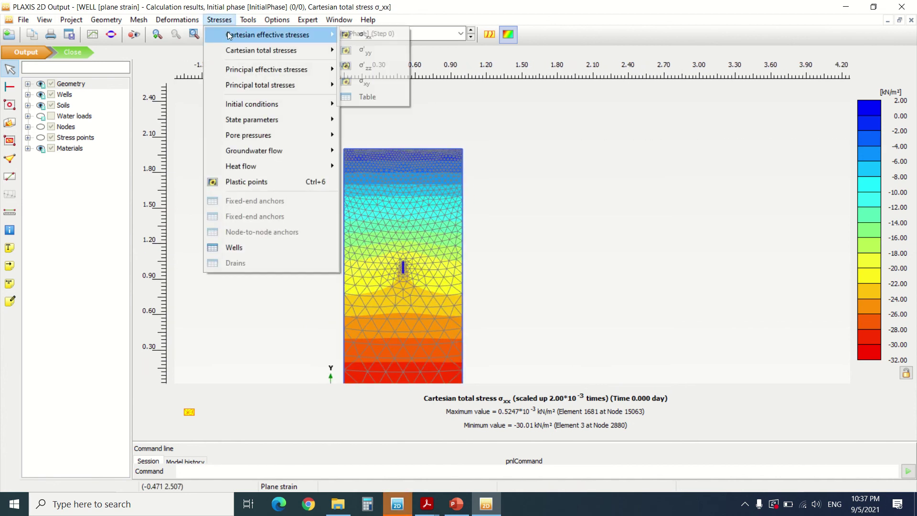
{"action": "mouse_move", "coordinate": [296, 151]}
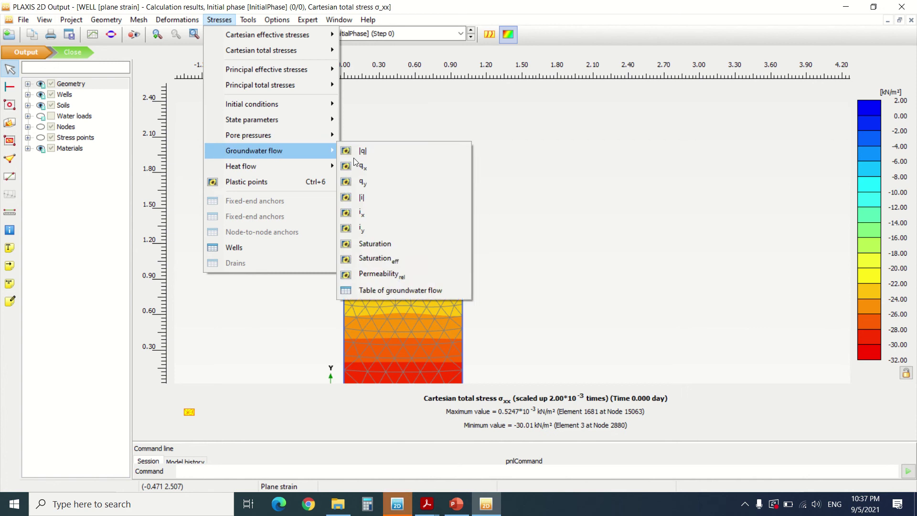
{"action": "left_click", "coordinate": [396, 151]}
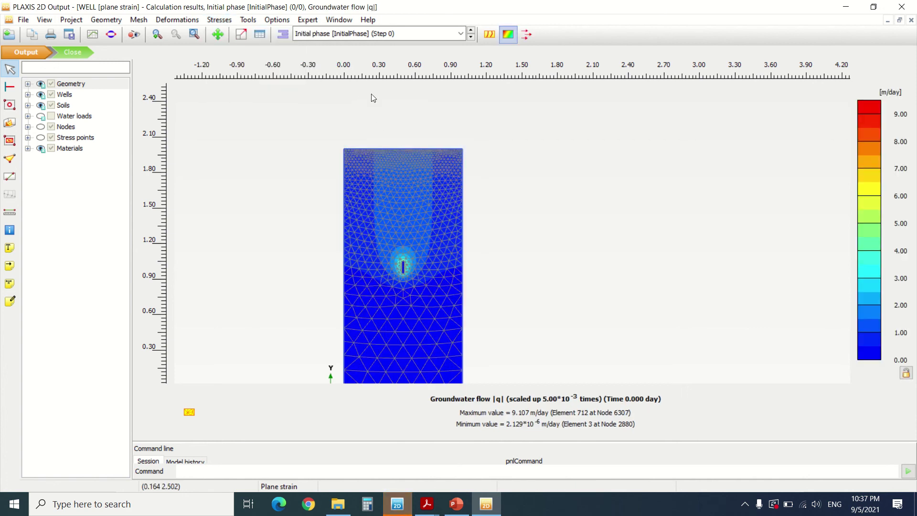
{"action": "scroll", "coordinate": [403, 134], "scroll_direction": "up", "scroll_amount": 5}
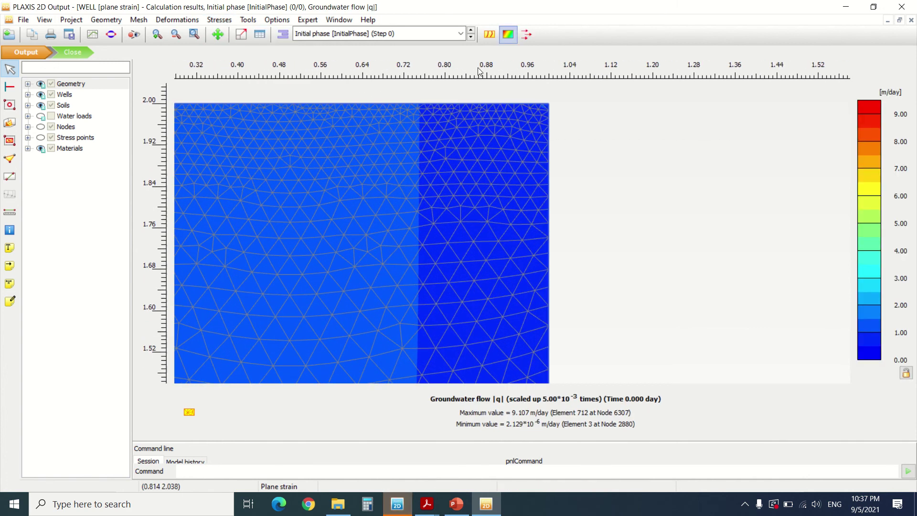
- Switch the groundwater flow |q| plot from shadings to arrows and view the flow around the well
{"action": "left_click", "coordinate": [526, 34]}
{"action": "scroll", "coordinate": [461, 200], "scroll_direction": "down", "scroll_amount": 3}
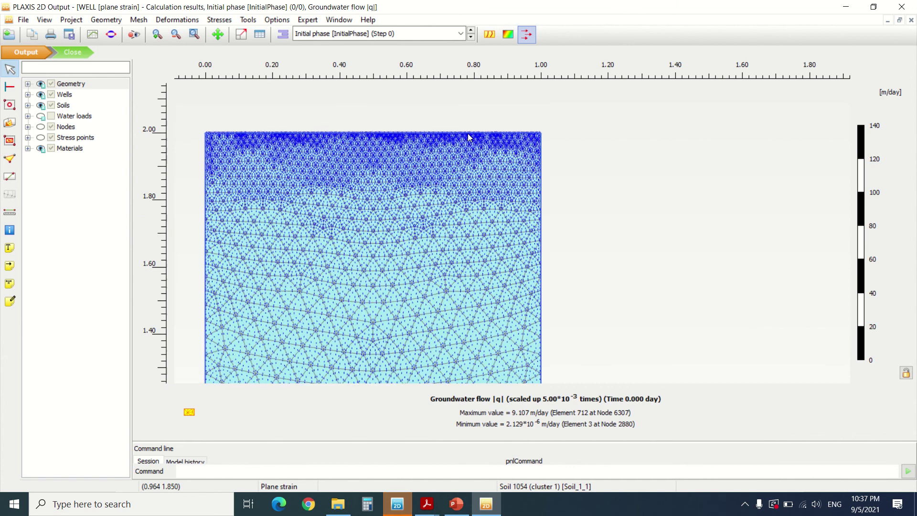
{"action": "scroll", "coordinate": [354, 276], "scroll_direction": "down", "scroll_amount": 3}
{"action": "scroll", "coordinate": [397, 160], "scroll_direction": "up", "scroll_amount": 6}
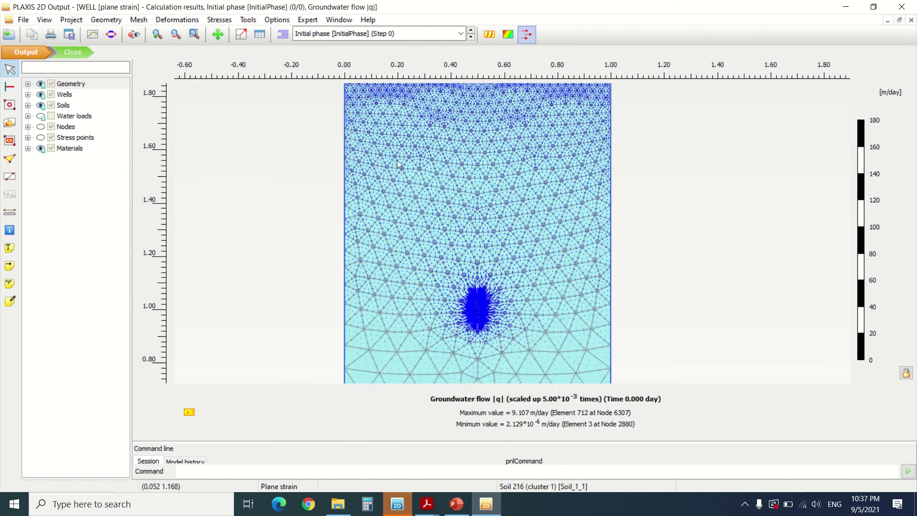
- Examine the direction of the groundwater flow arrows in the soil above and to the left of the well, near x = 0.21 m
{"action": "scroll", "coordinate": [407, 114], "scroll_direction": "up", "scroll_amount": 4}
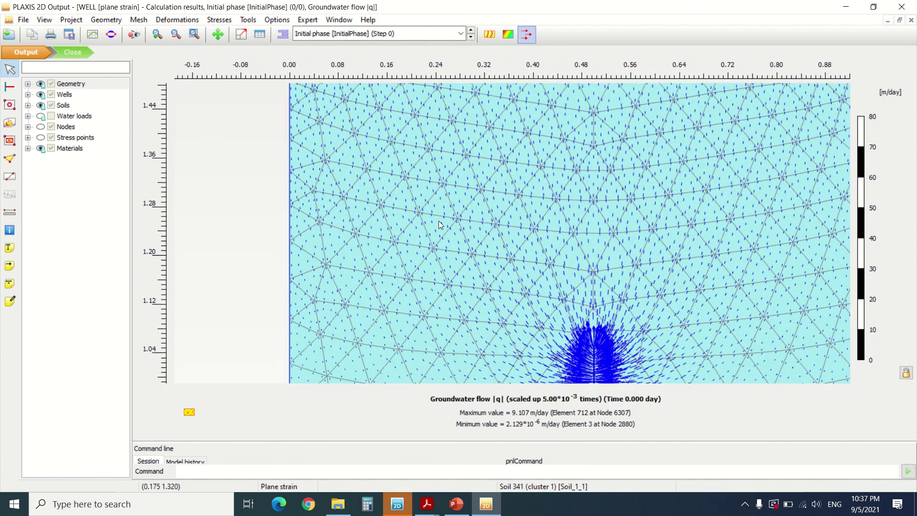
{"action": "scroll", "coordinate": [437, 223], "scroll_direction": "up", "scroll_amount": 8}
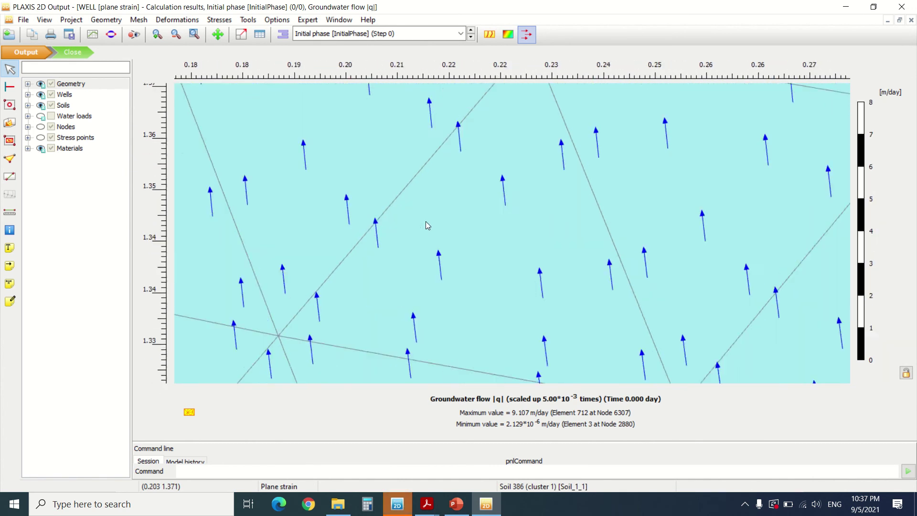
{"action": "scroll", "coordinate": [372, 193], "scroll_direction": "up", "scroll_amount": 4}
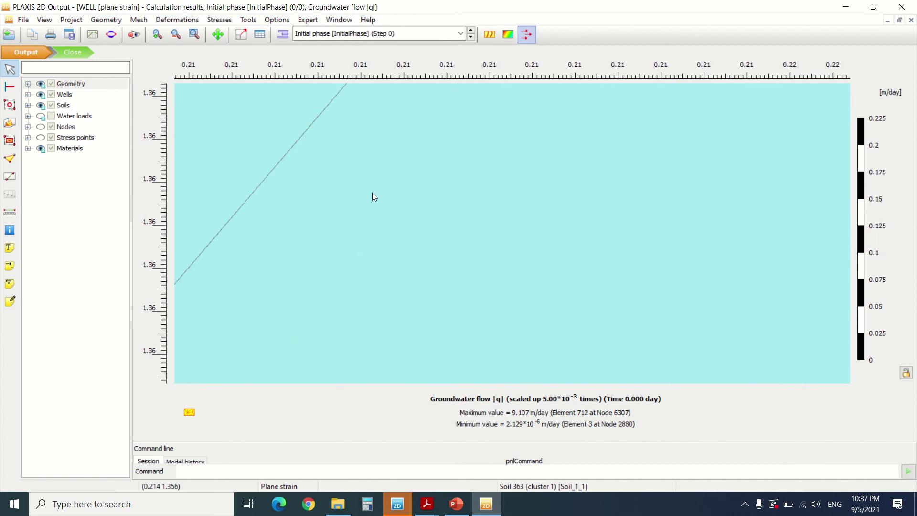
{"action": "scroll", "coordinate": [372, 194], "scroll_direction": "up", "scroll_amount": 3}
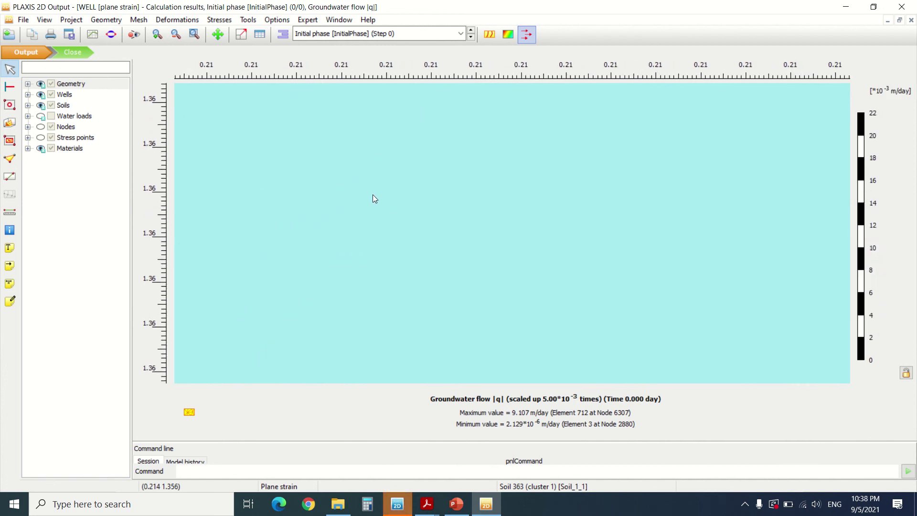
{"action": "scroll", "coordinate": [378, 201], "scroll_direction": "up", "scroll_amount": 3}
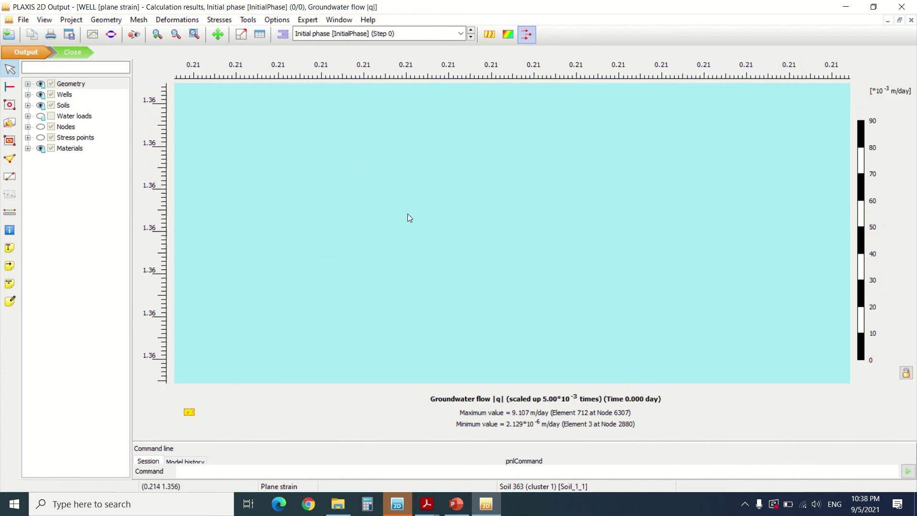
{"action": "scroll", "coordinate": [408, 209], "scroll_direction": "down", "scroll_amount": 3}
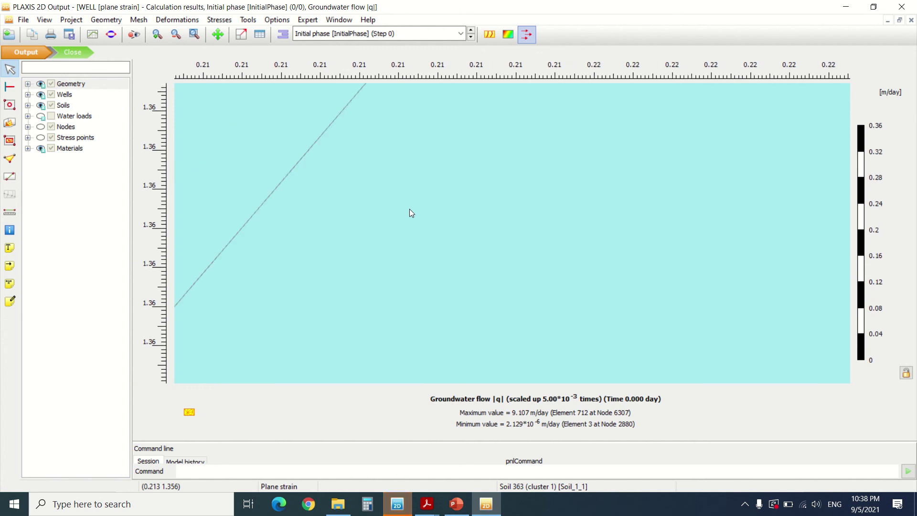
{"action": "scroll", "coordinate": [409, 210], "scroll_direction": "down", "scroll_amount": 4}
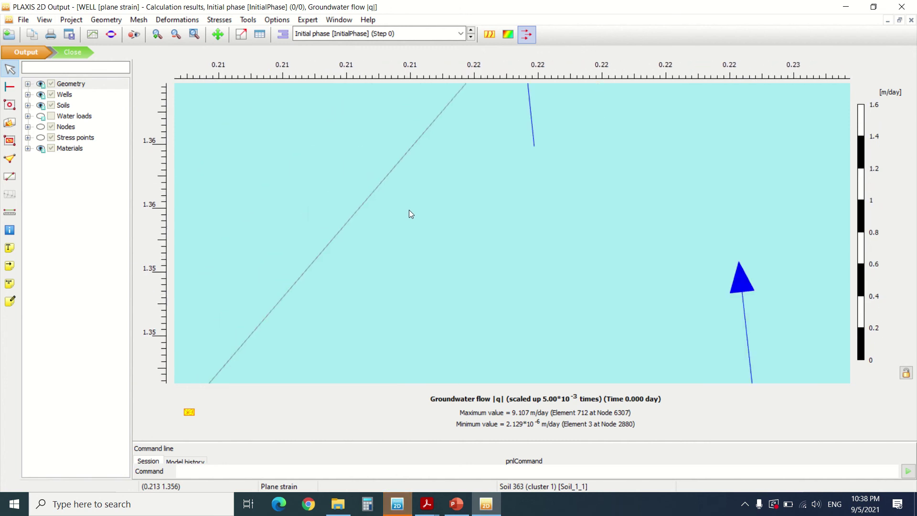
{"action": "scroll", "coordinate": [401, 208], "scroll_direction": "down", "scroll_amount": 2}
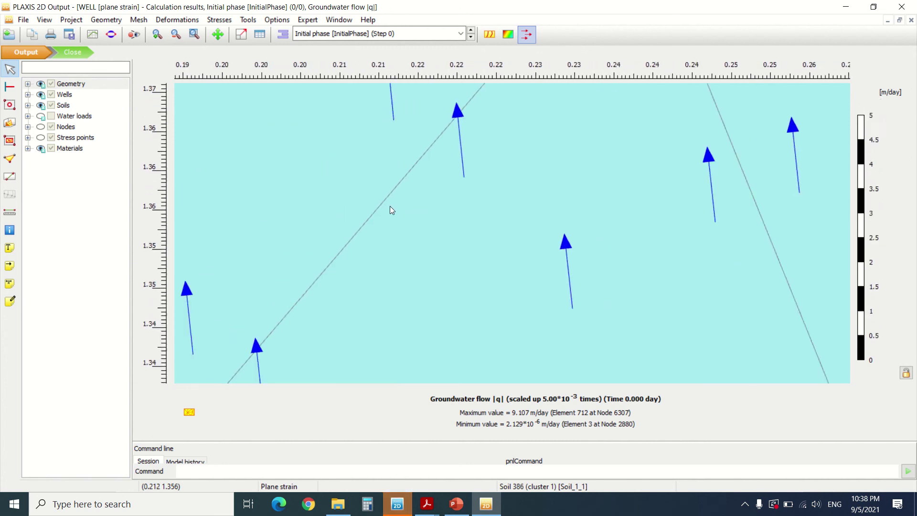
{"action": "scroll", "coordinate": [388, 208], "scroll_direction": "down", "scroll_amount": 1}
{"action": "scroll", "coordinate": [388, 206], "scroll_direction": "down", "scroll_amount": 2}
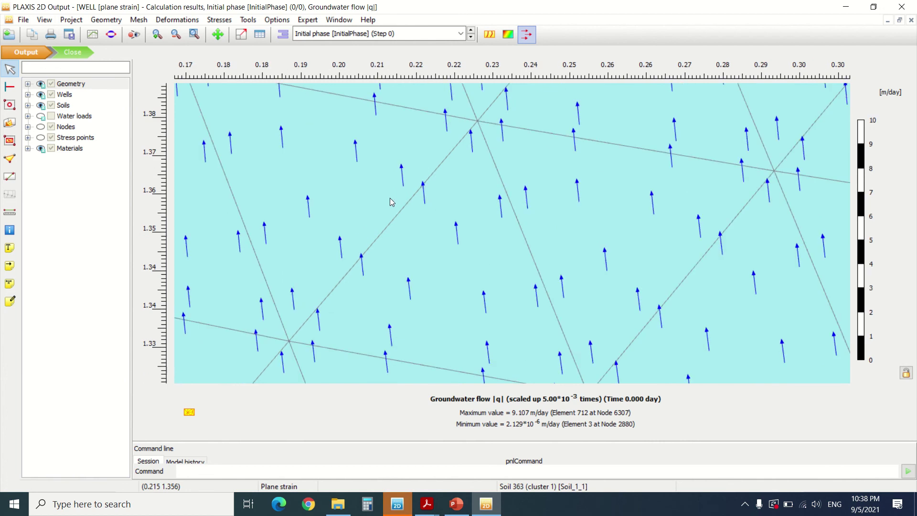
{"action": "scroll", "coordinate": [393, 199], "scroll_direction": "down", "scroll_amount": 2}
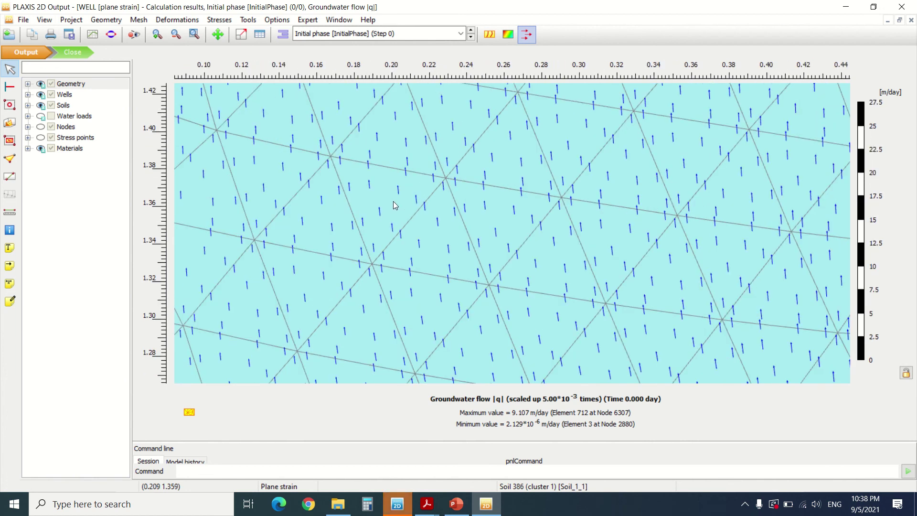
{"action": "scroll", "coordinate": [393, 200], "scroll_direction": "down", "scroll_amount": 2}
{"action": "scroll", "coordinate": [392, 203], "scroll_direction": "down", "scroll_amount": 1}
{"action": "scroll", "coordinate": [389, 201], "scroll_direction": "down", "scroll_amount": 1}
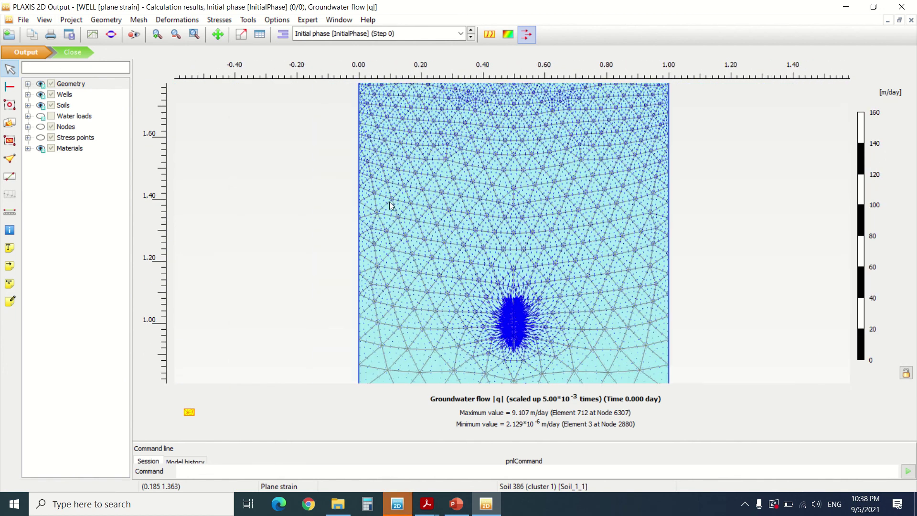
{"action": "scroll", "coordinate": [388, 202], "scroll_direction": "down", "scroll_amount": 1}
{"action": "scroll", "coordinate": [392, 214], "scroll_direction": "down", "scroll_amount": 1}
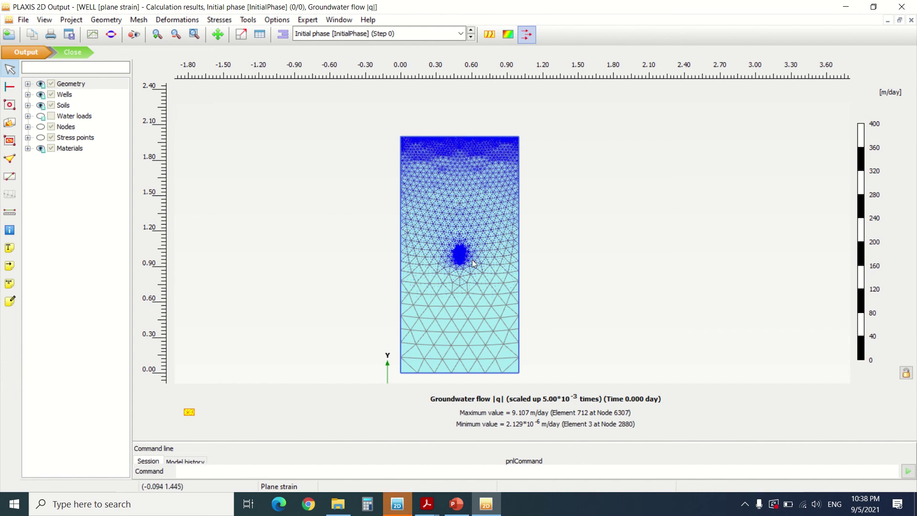
- Examine the flow arrow directions in the soil above and to the right of the well, near x = 0.78 m
{"action": "scroll", "coordinate": [471, 259], "scroll_direction": "up", "scroll_amount": 5}
{"action": "scroll", "coordinate": [440, 231], "scroll_direction": "up", "scroll_amount": 4}
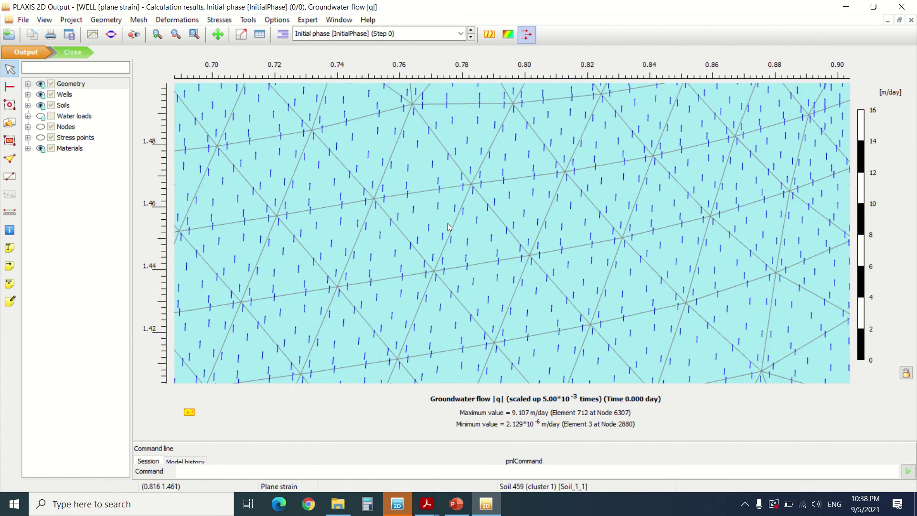
{"action": "scroll", "coordinate": [448, 227], "scroll_direction": "up", "scroll_amount": 7}
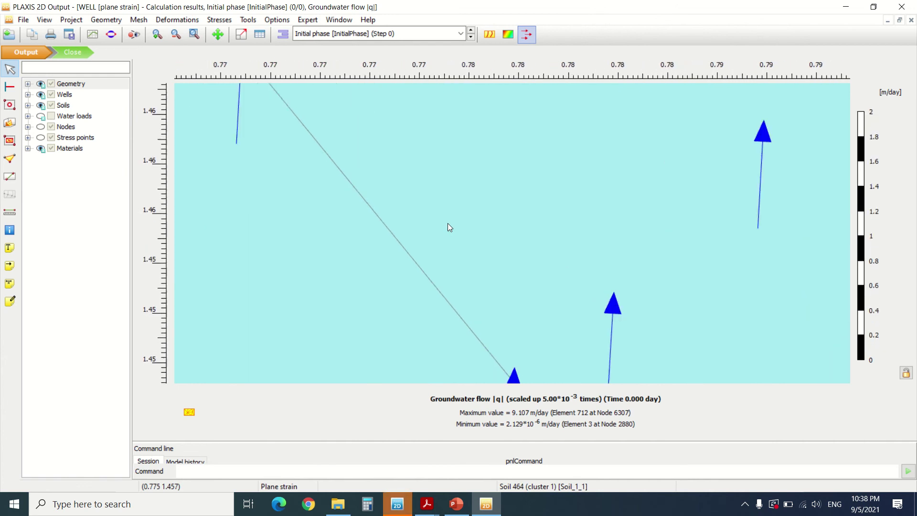
{"action": "scroll", "coordinate": [459, 271], "scroll_direction": "down", "scroll_amount": 5}
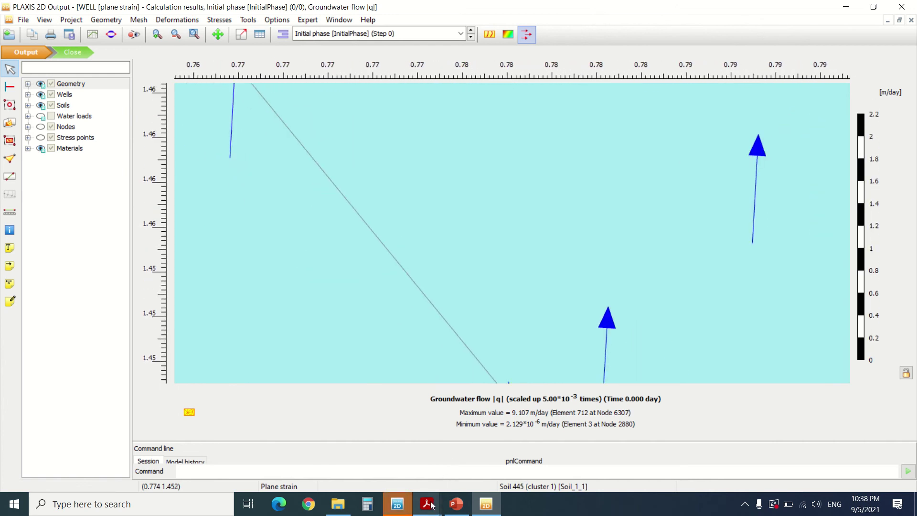
{"action": "scroll", "coordinate": [462, 221], "scroll_direction": "down", "scroll_amount": 5}
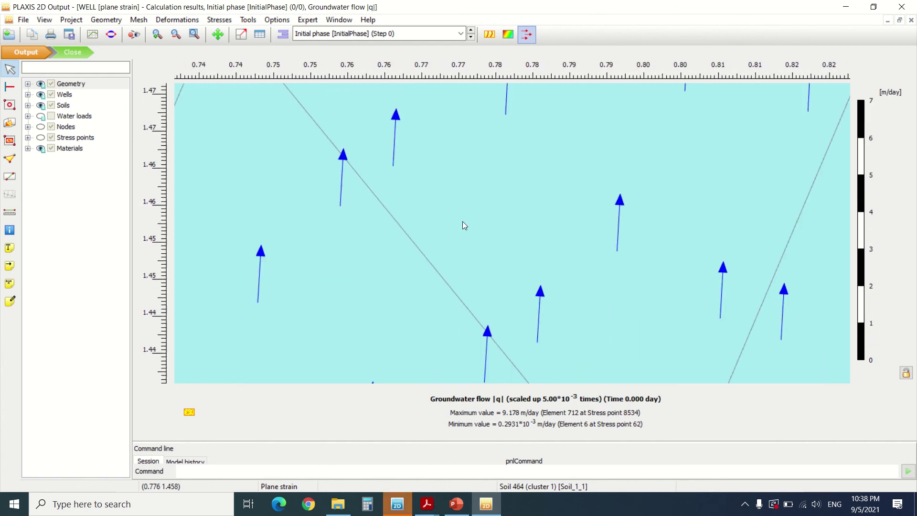
- Examine the groundwater flow arrows across the full width of the soil column, from the surface down to below the well
{"action": "scroll", "coordinate": [464, 229], "scroll_direction": "down", "scroll_amount": 6}
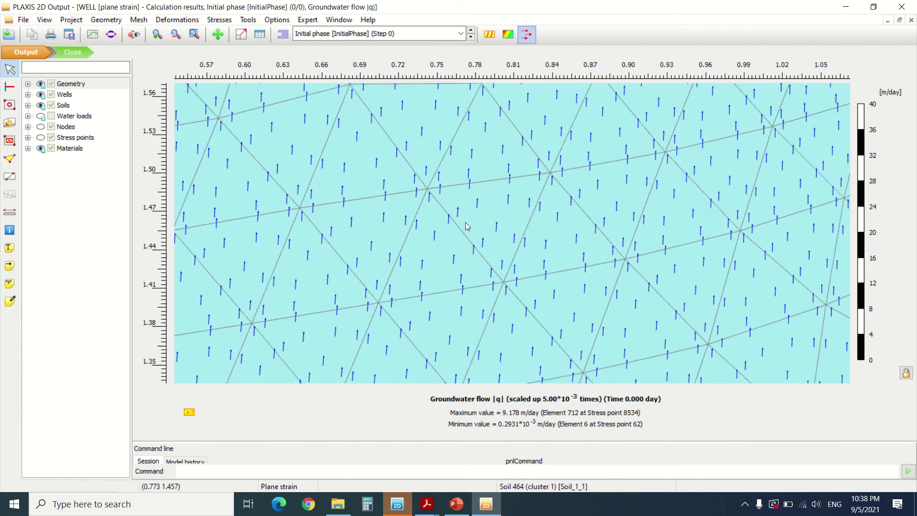
{"action": "scroll", "coordinate": [504, 207], "scroll_direction": "down", "scroll_amount": 8}
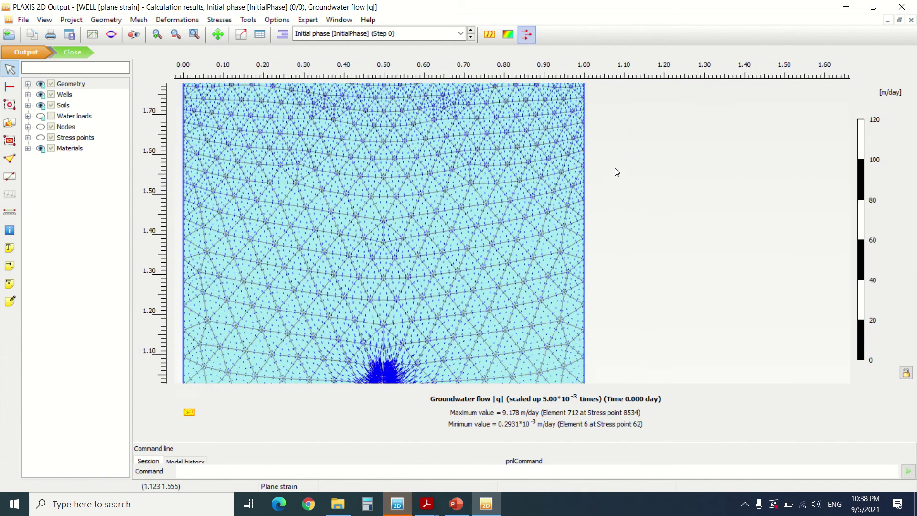
{"action": "scroll", "coordinate": [596, 197], "scroll_direction": "down", "scroll_amount": 3}
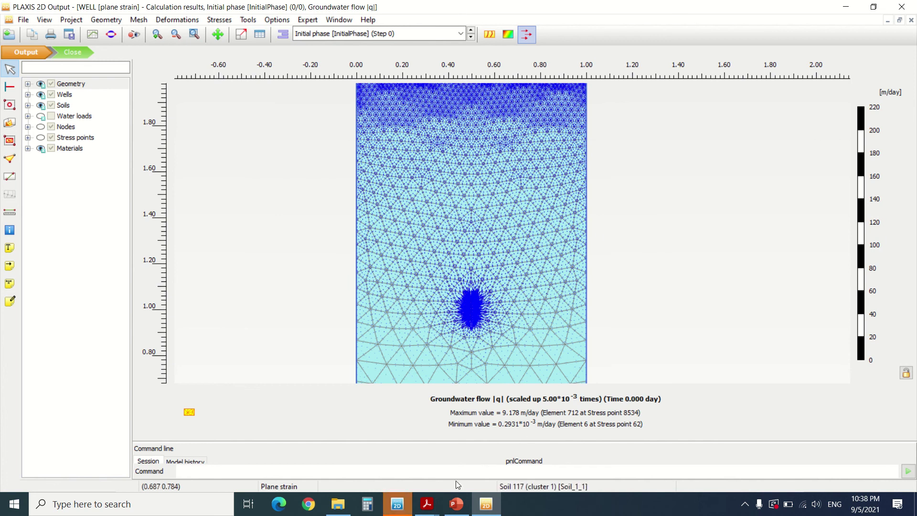
- Switch to PlxValidation-Well-2018.pdf in Acrobat Reader and read through the geometry and verification text
{"action": "mouse_move", "coordinate": [423, 505]}
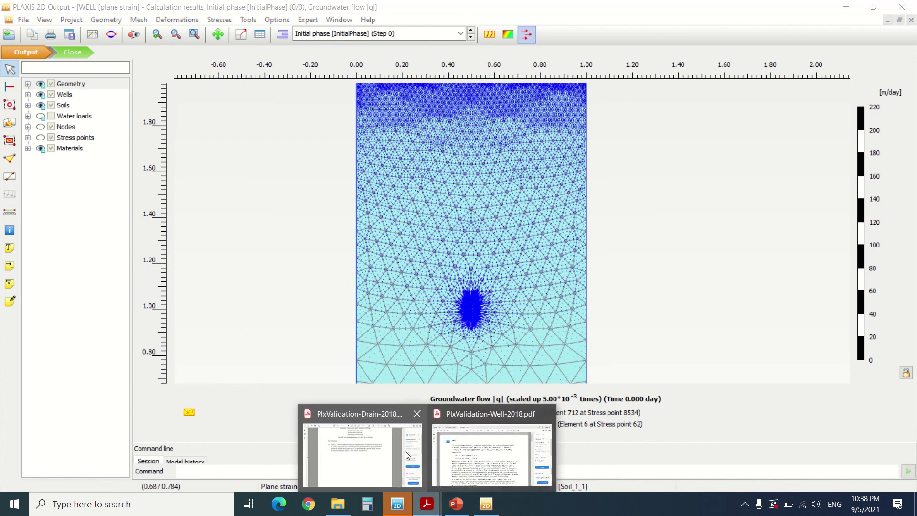
{"action": "left_click", "coordinate": [400, 436]}
{"action": "left_click", "coordinate": [248, 40]}
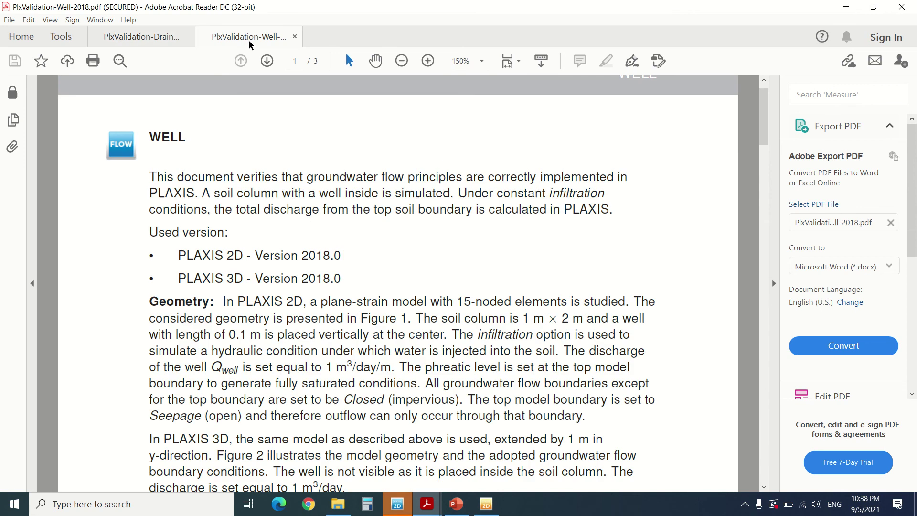
{"action": "scroll", "coordinate": [285, 176], "scroll_direction": "down", "scroll_amount": 15}
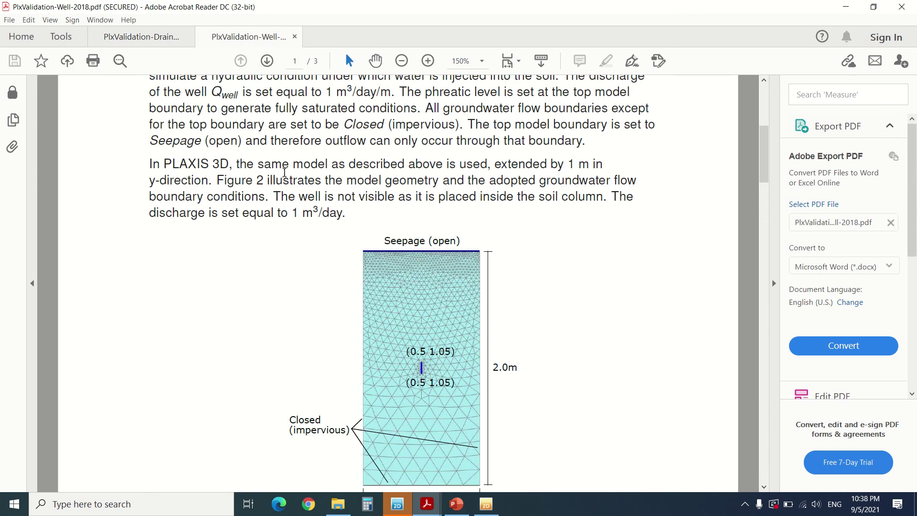
{"action": "scroll", "coordinate": [285, 172], "scroll_direction": "down", "scroll_amount": 20}
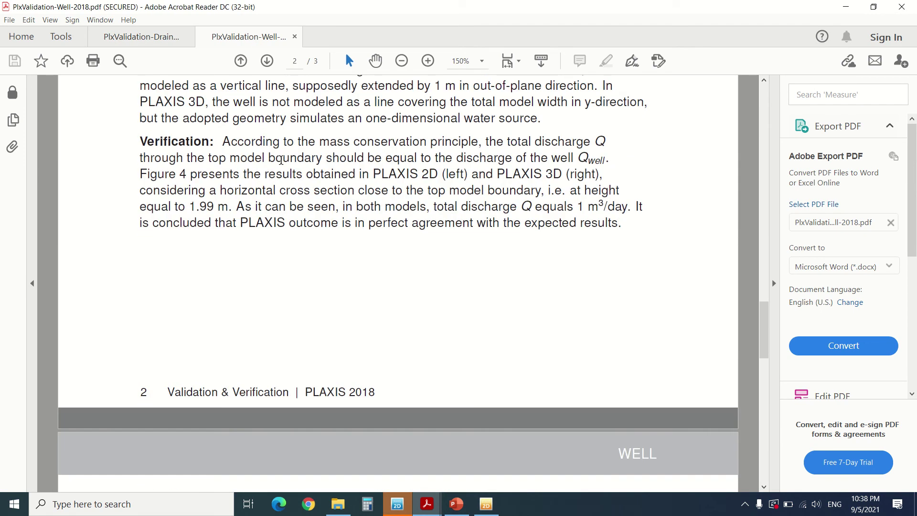
- Examine the PLAXIS 2D and 3D flow field and total discharge figures on page 3 of the well validation document
{"action": "scroll", "coordinate": [280, 156], "scroll_direction": "up", "scroll_amount": 1}
{"action": "scroll", "coordinate": [278, 151], "scroll_direction": "down", "scroll_amount": 4}
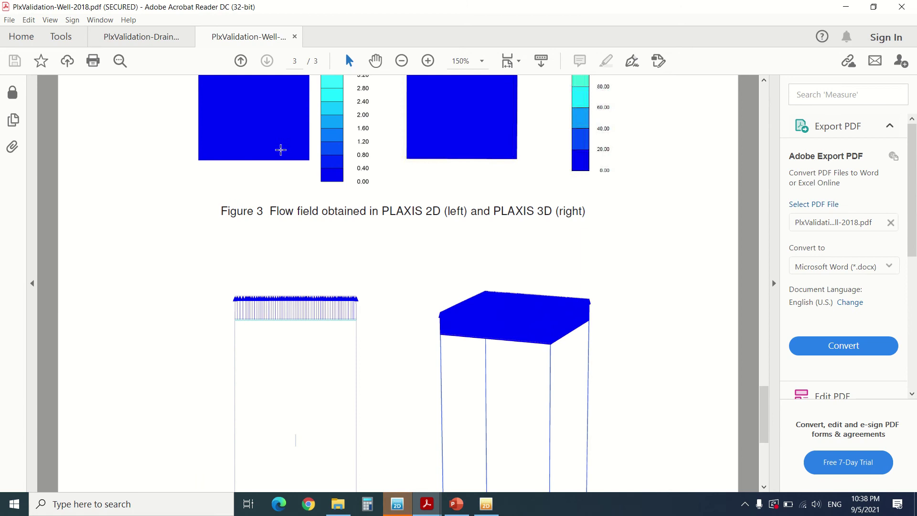
{"action": "scroll", "coordinate": [459, 215], "scroll_direction": "down", "scroll_amount": 3}
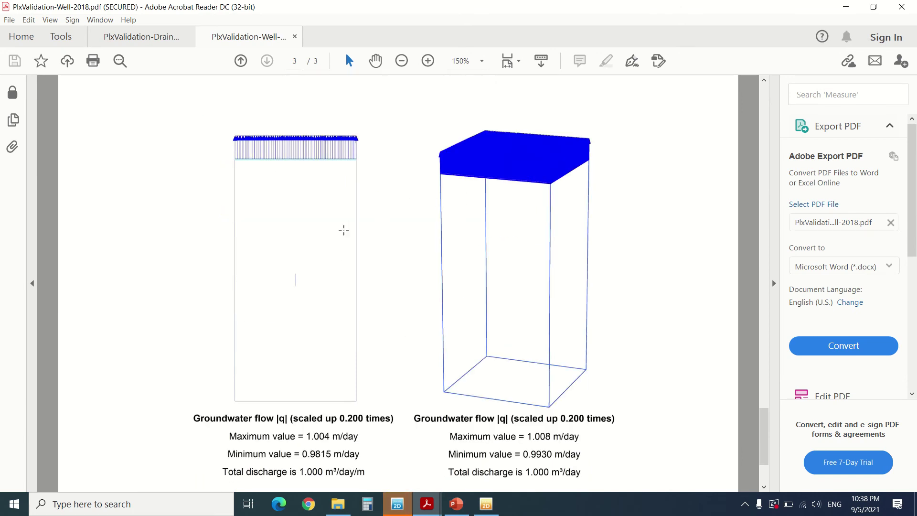
{"action": "scroll", "coordinate": [266, 143], "scroll_direction": "up", "scroll_amount": 5}
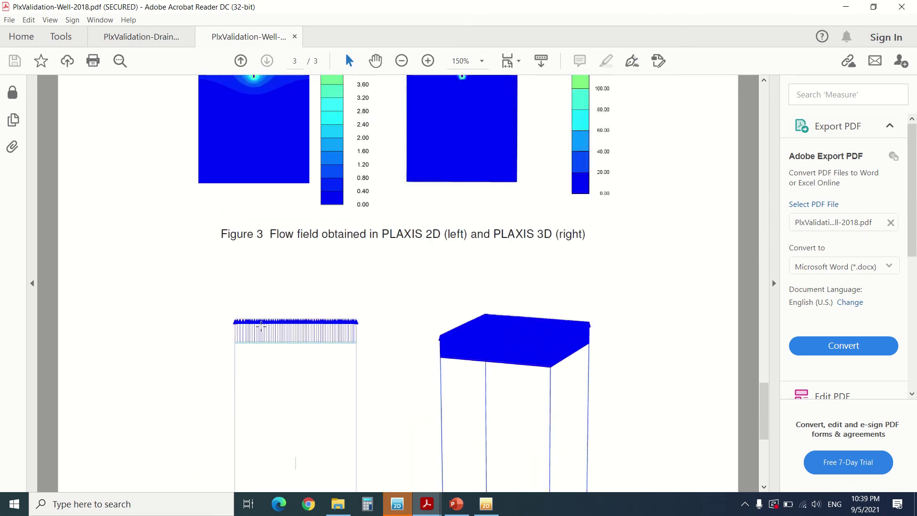
{"action": "scroll", "coordinate": [261, 326], "scroll_direction": "up", "scroll_amount": 7}
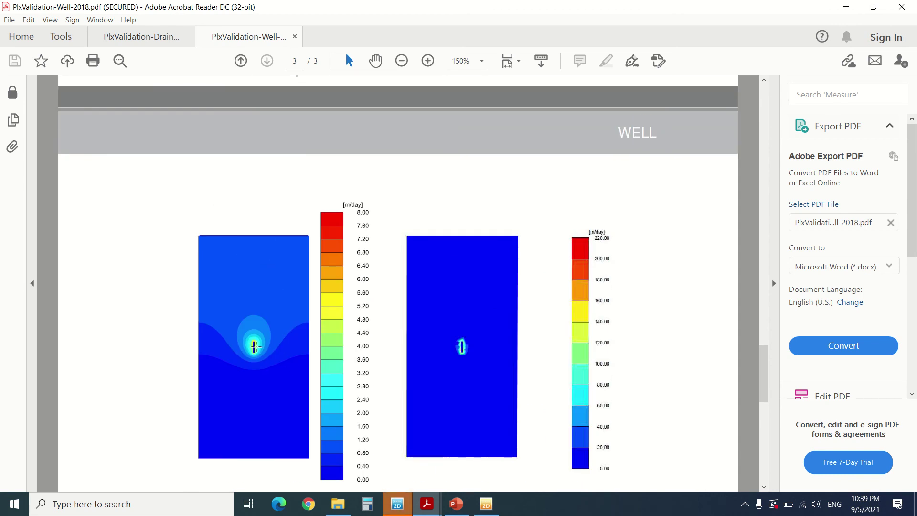
- Review the discharge and degree of saturation figures in PlxValidation-Drain-2018.pdf and return to the WELL model in PLAXIS 2D Input
{"action": "left_click", "coordinate": [142, 36]}
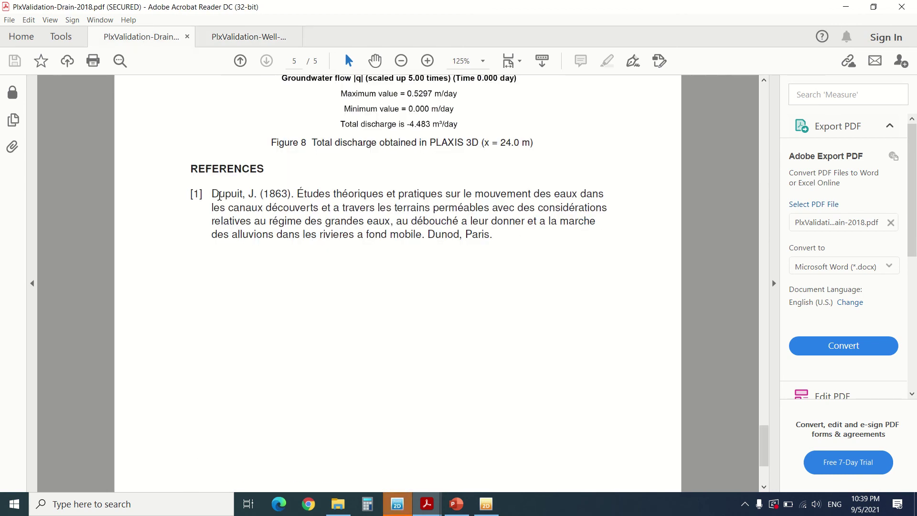
{"action": "scroll", "coordinate": [219, 195], "scroll_direction": "down", "scroll_amount": 4}
{"action": "scroll", "coordinate": [268, 233], "scroll_direction": "up", "scroll_amount": 13}
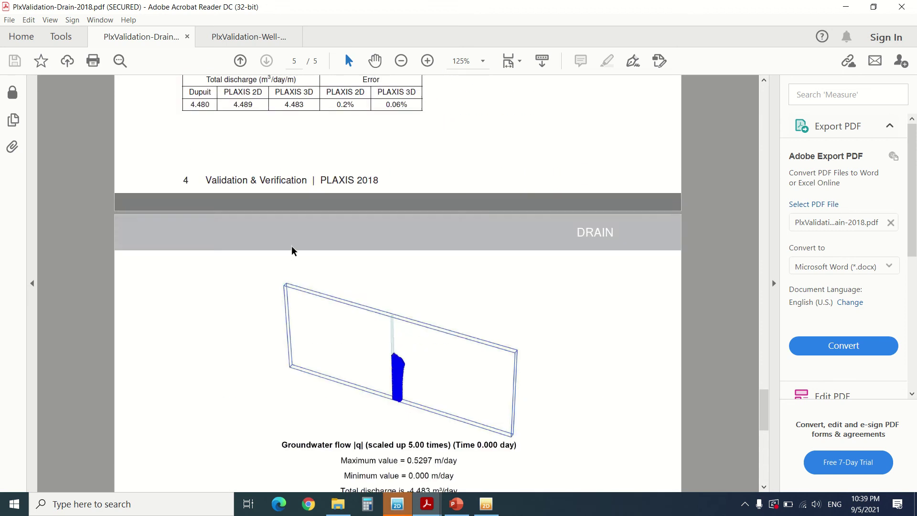
{"action": "scroll", "coordinate": [293, 250], "scroll_direction": "up", "scroll_amount": 13}
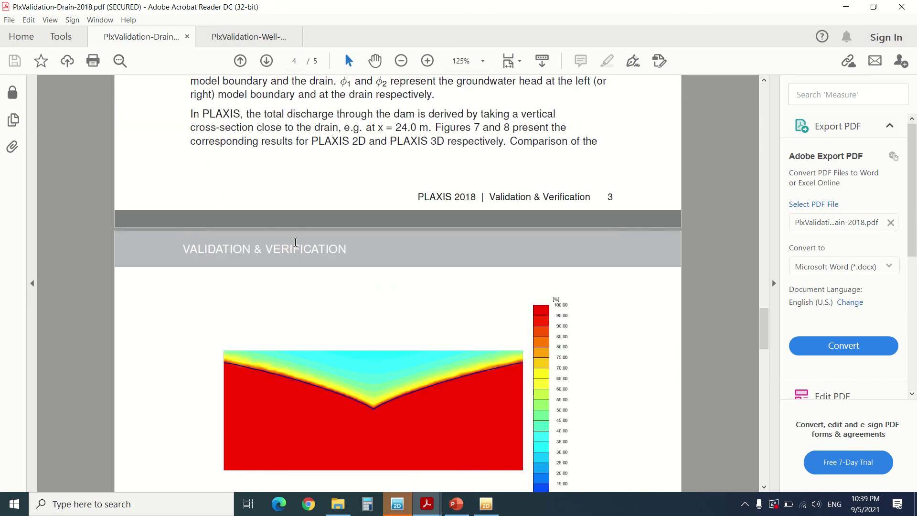
{"action": "scroll", "coordinate": [296, 242], "scroll_direction": "down", "scroll_amount": 3}
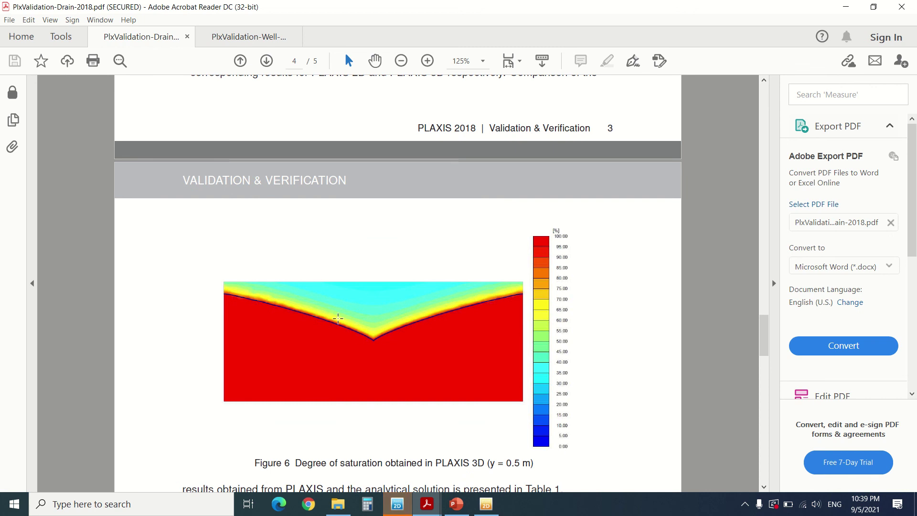
{"action": "left_click", "coordinate": [409, 506]}
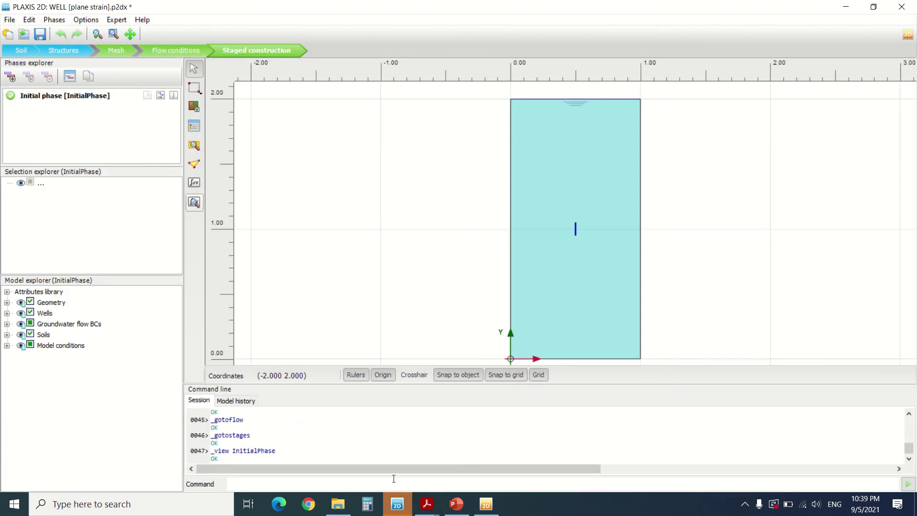